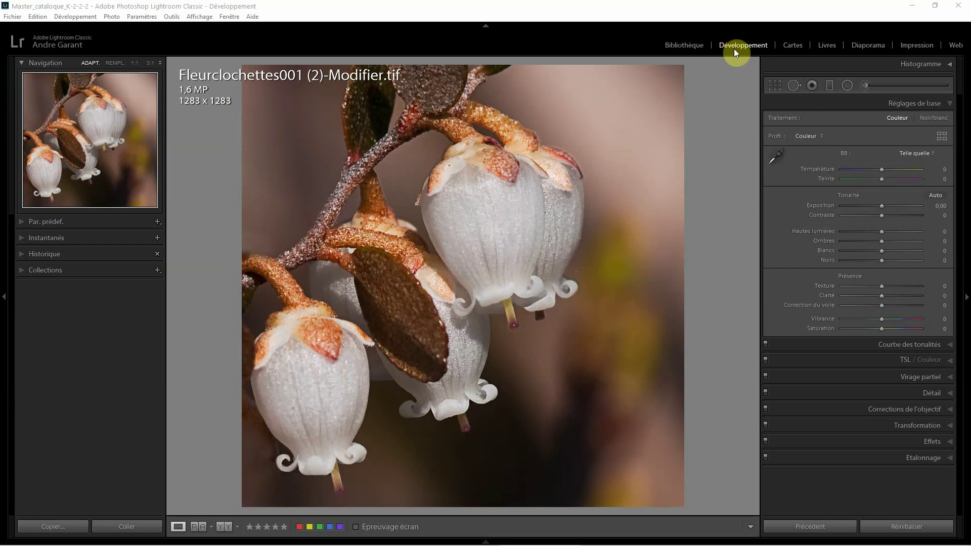
# Examine the contents of the Par. prédéf., Instantanés and Historique panels one at a time.
pyautogui.click(21, 221)
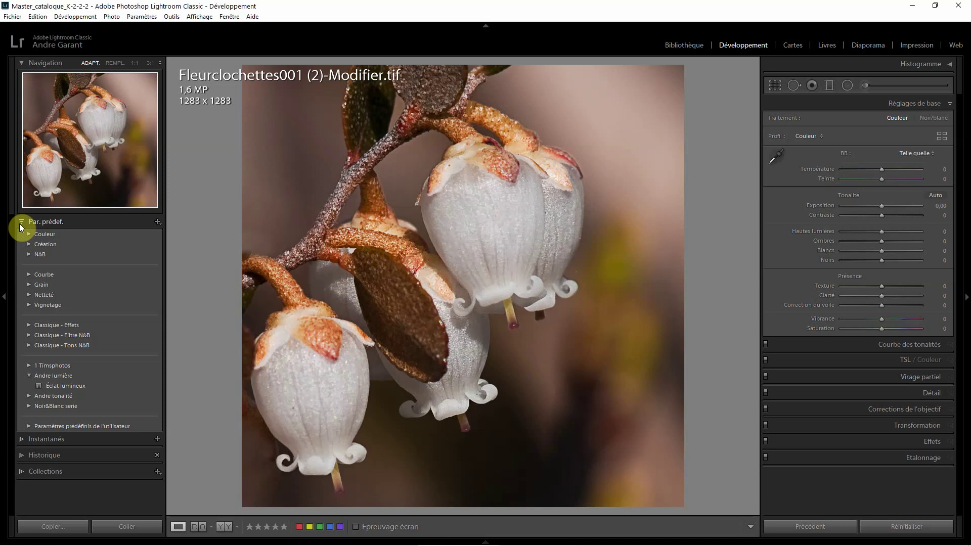
pyautogui.click(22, 222)
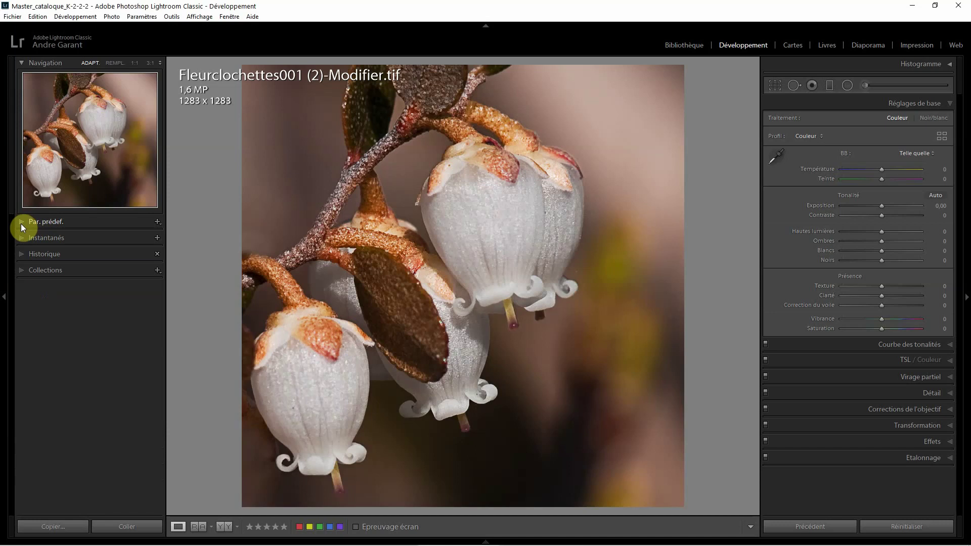
pyautogui.click(21, 238)
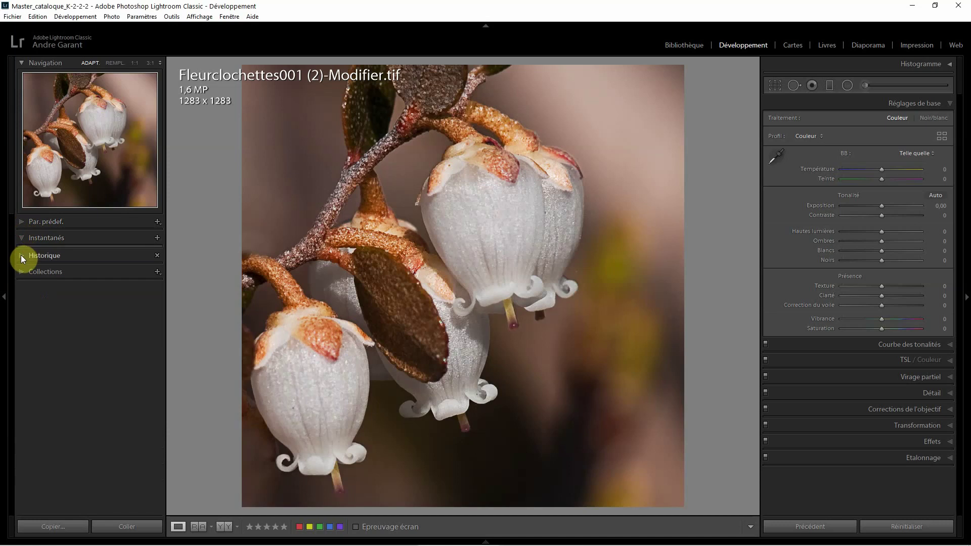
pyautogui.click(21, 256)
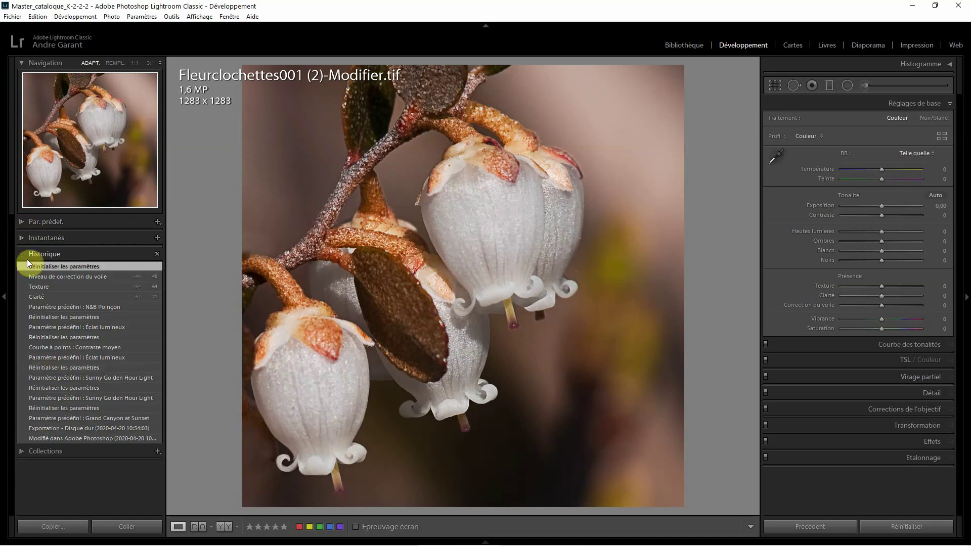
# Turn off solo mode for the presets and history panels and expand both together.
pyautogui.click(21, 223)
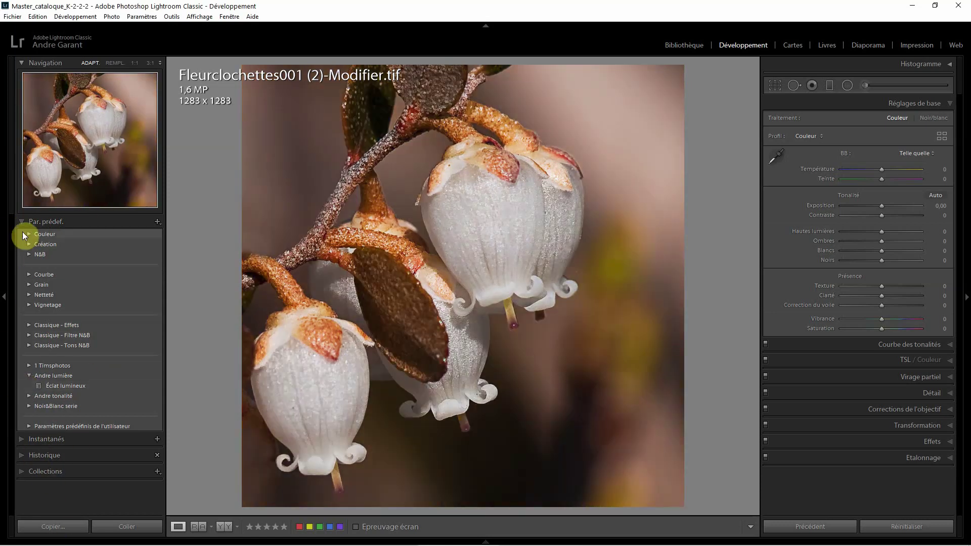
pyautogui.press('alt')
pyautogui.click(21, 457)
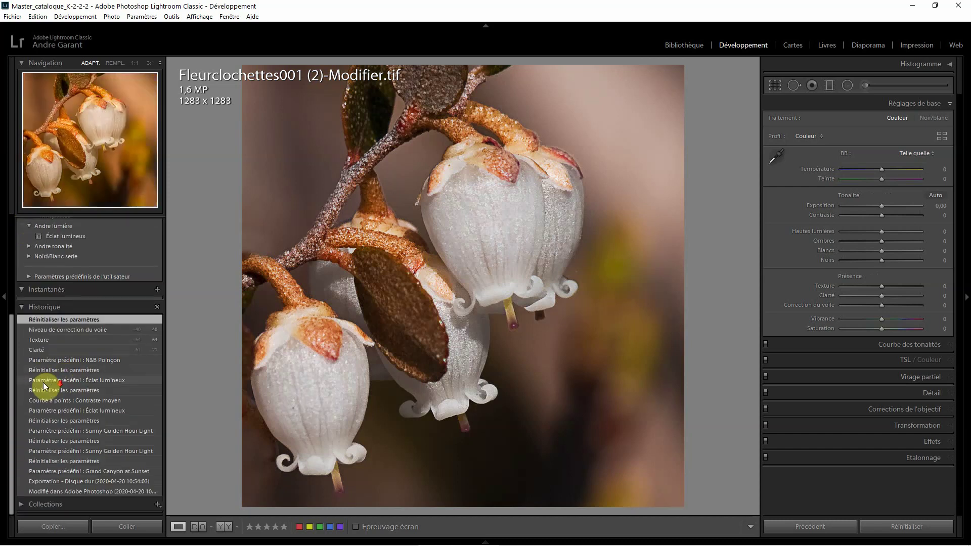
pyautogui.click(22, 504)
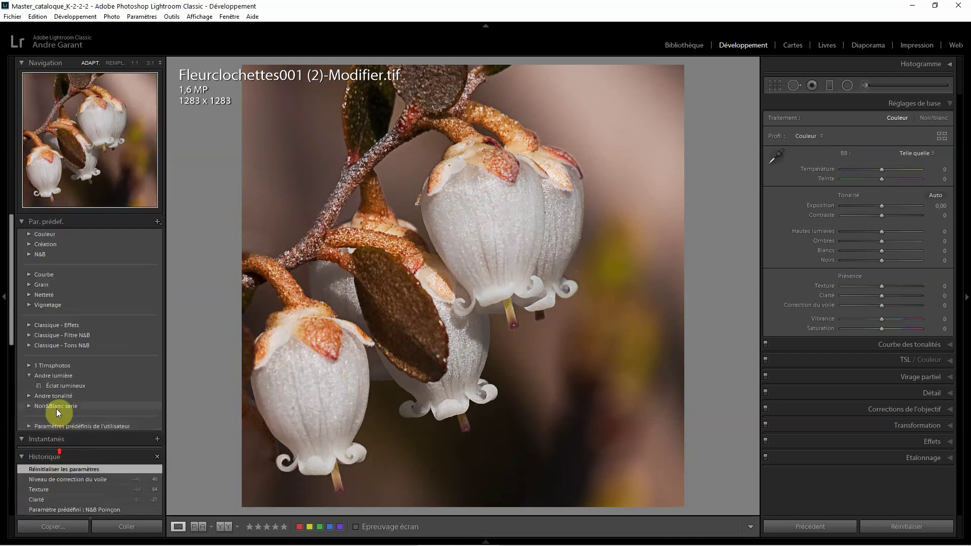
pyautogui.scroll(5, 48, 430)
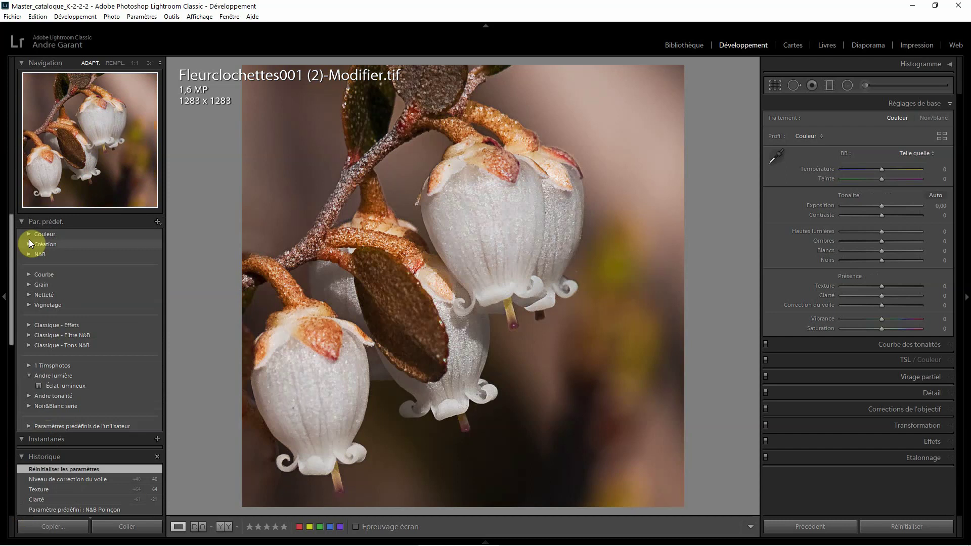
# Switch the panels back to solo mode and expand Historique and Collections individually to check it.
pyautogui.press('alt')
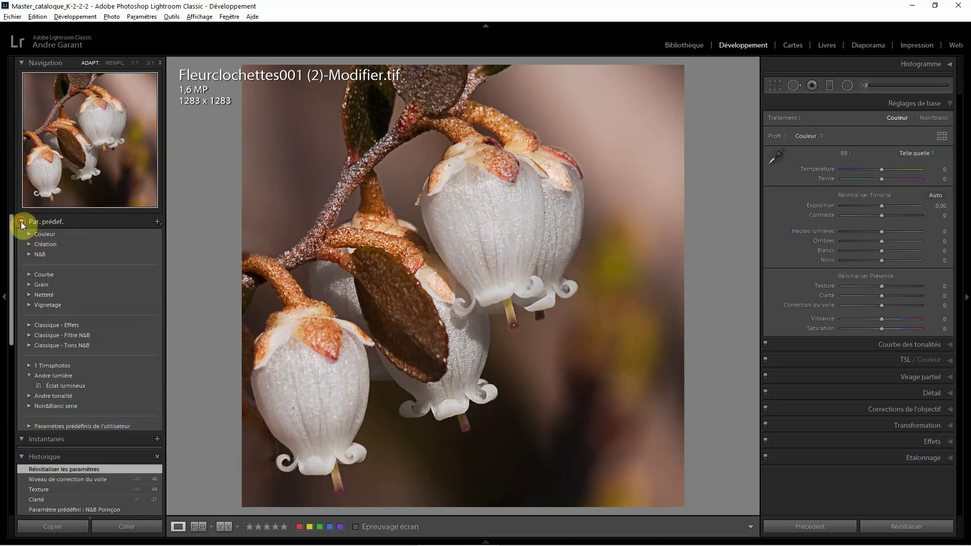
pyautogui.keyDown('alt'); pyautogui.click(20, 221); pyautogui.keyUp('alt')
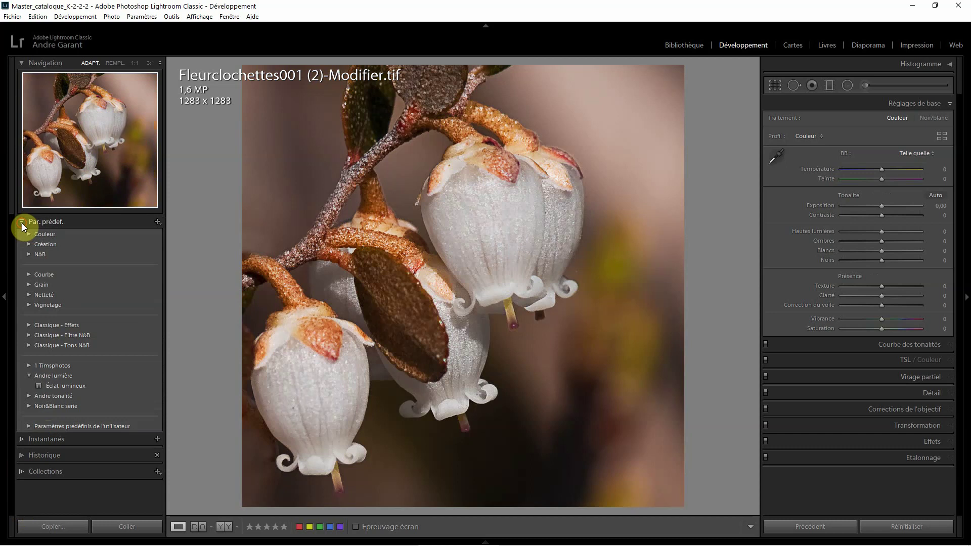
pyautogui.click(22, 224)
pyautogui.click(23, 255)
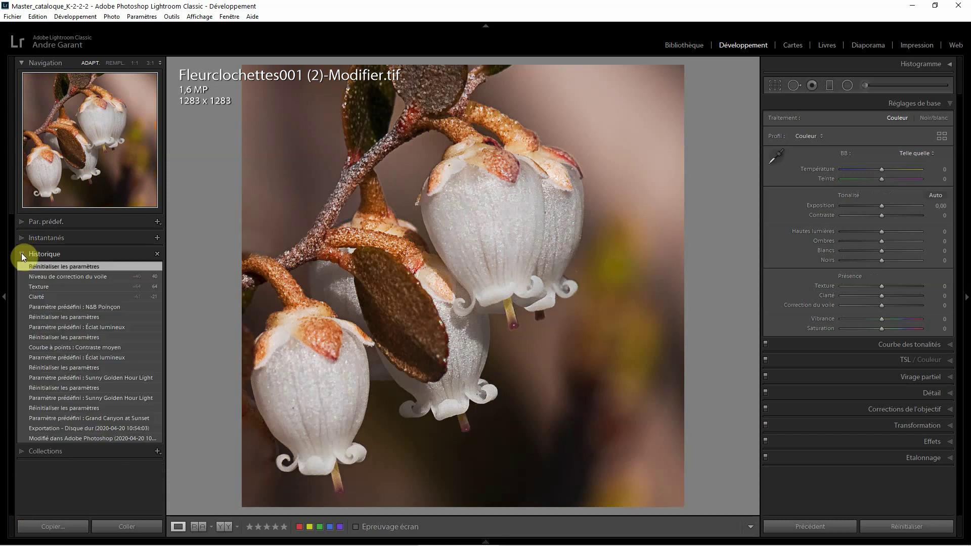
pyautogui.click(22, 253)
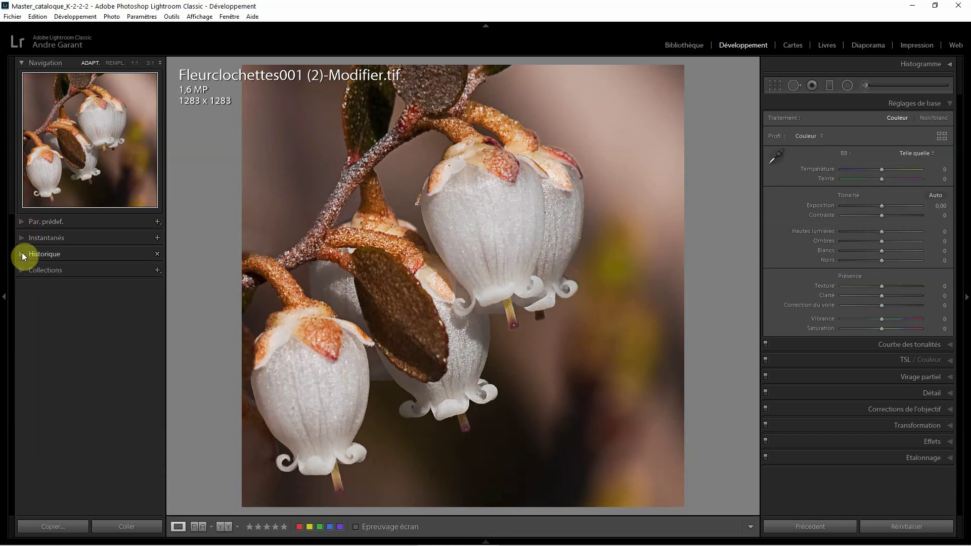
pyautogui.click(23, 254)
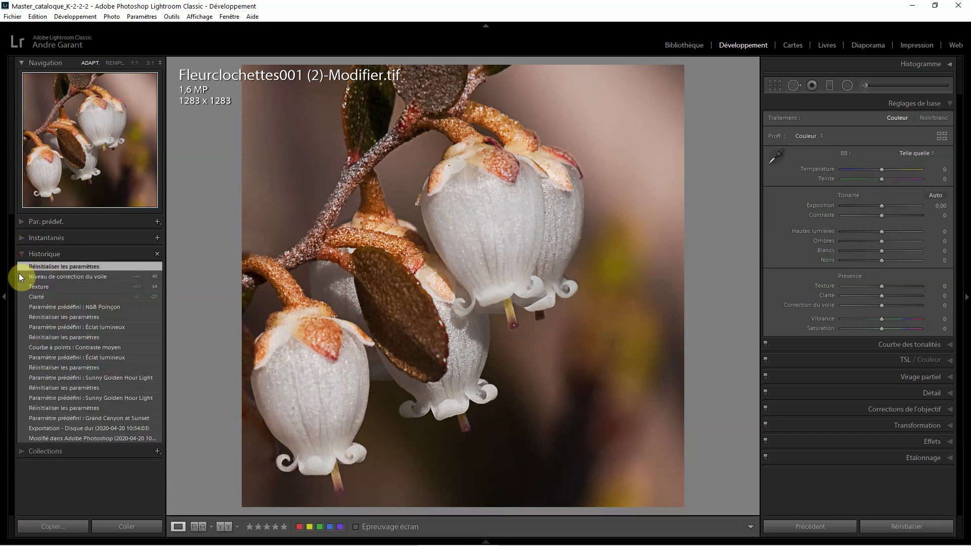
pyautogui.click(20, 454)
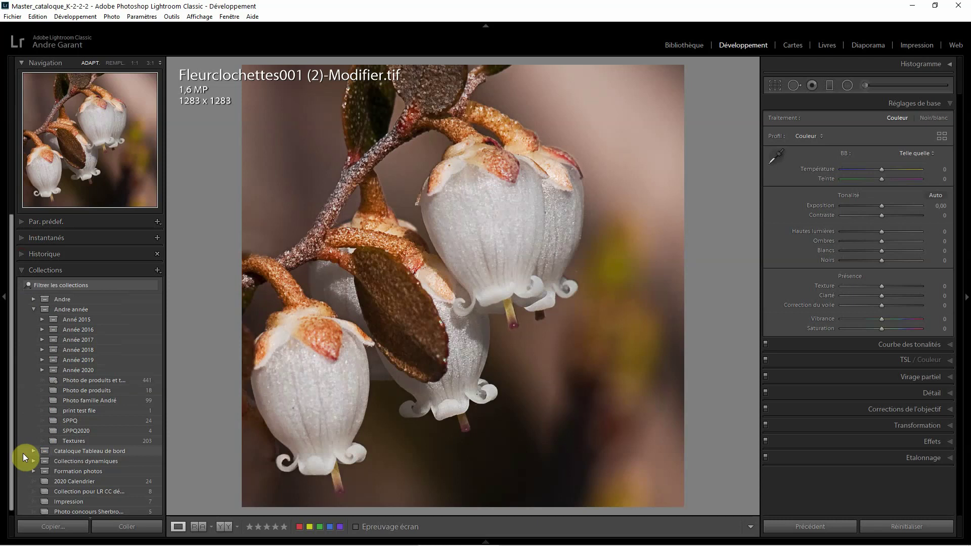
# Display the available develop presets with the Couleur group expanded.
pyautogui.click(21, 222)
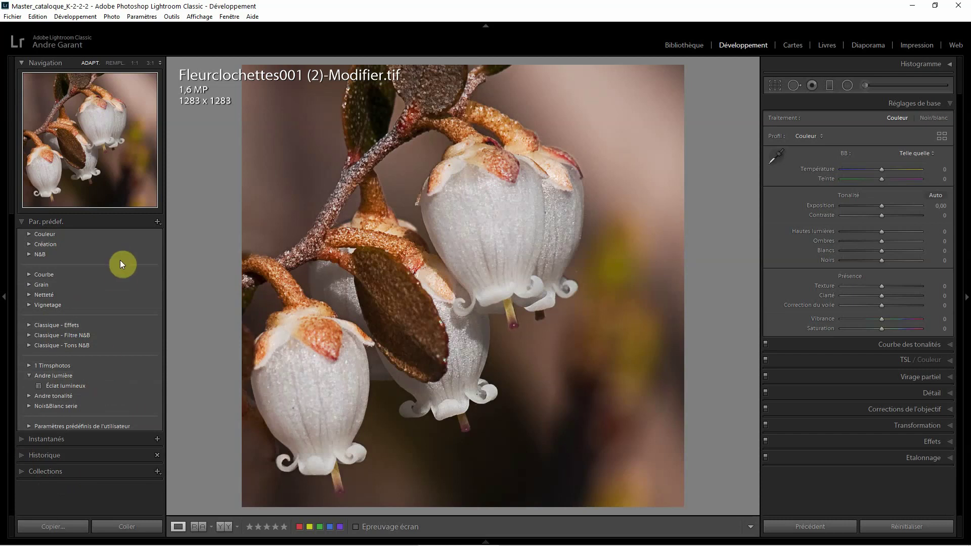
pyautogui.click(29, 235)
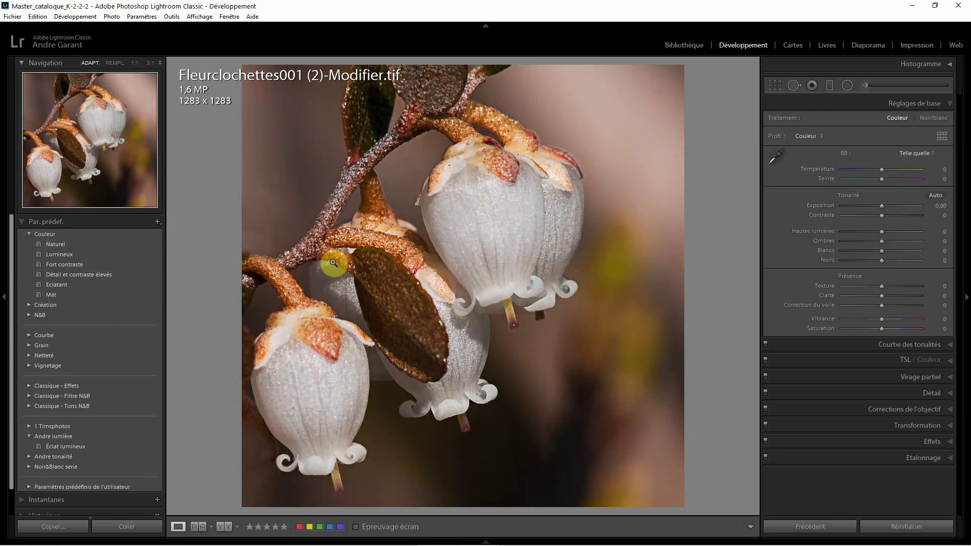
pyautogui.click(22, 220)
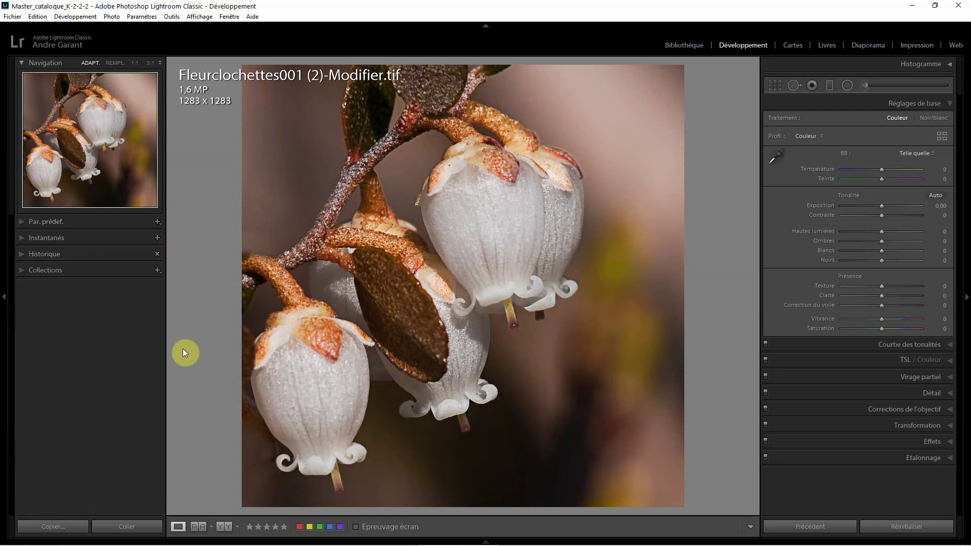
pyautogui.click(21, 221)
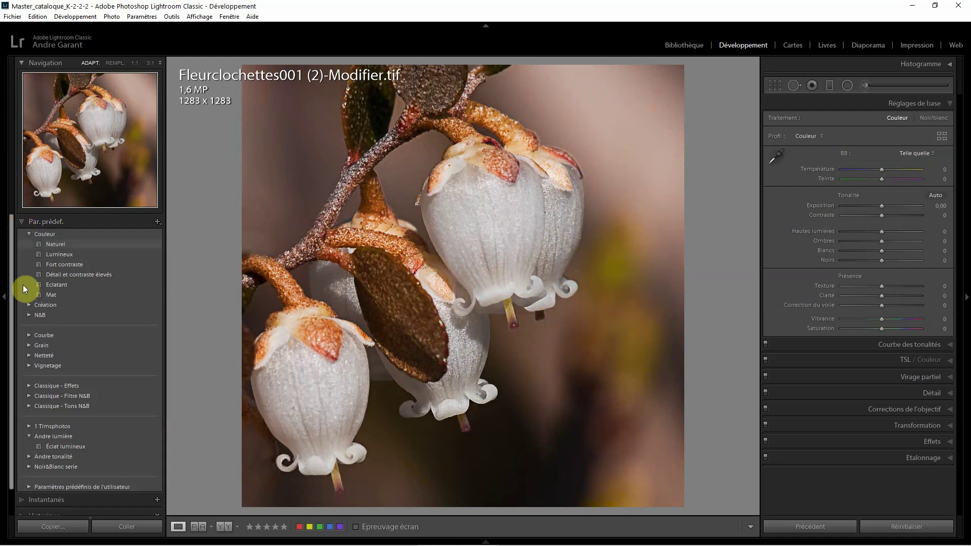
# Try the Éclat lumineux preset from the Andre lumière group on the flower photo and reset the photo's settings.
pyautogui.click(46, 446)
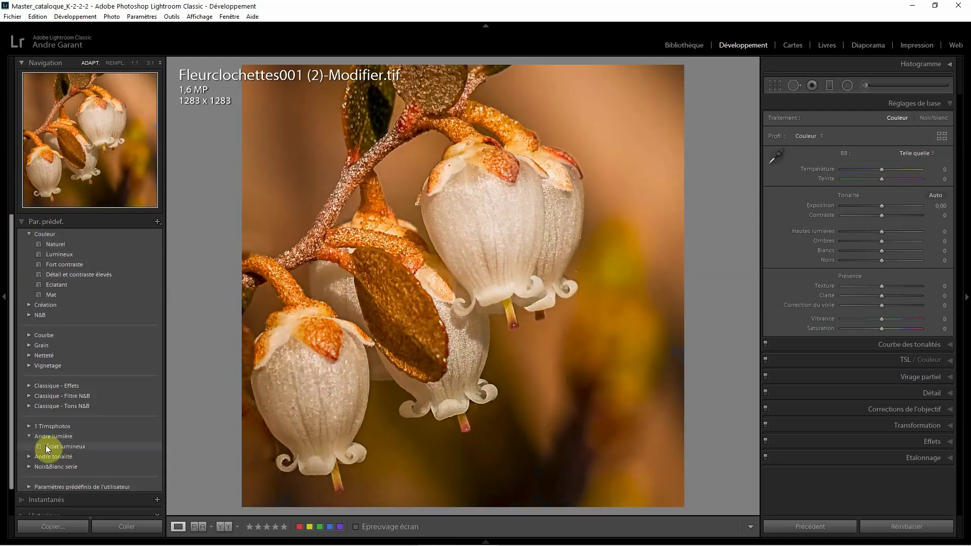
pyautogui.click(75, 446)
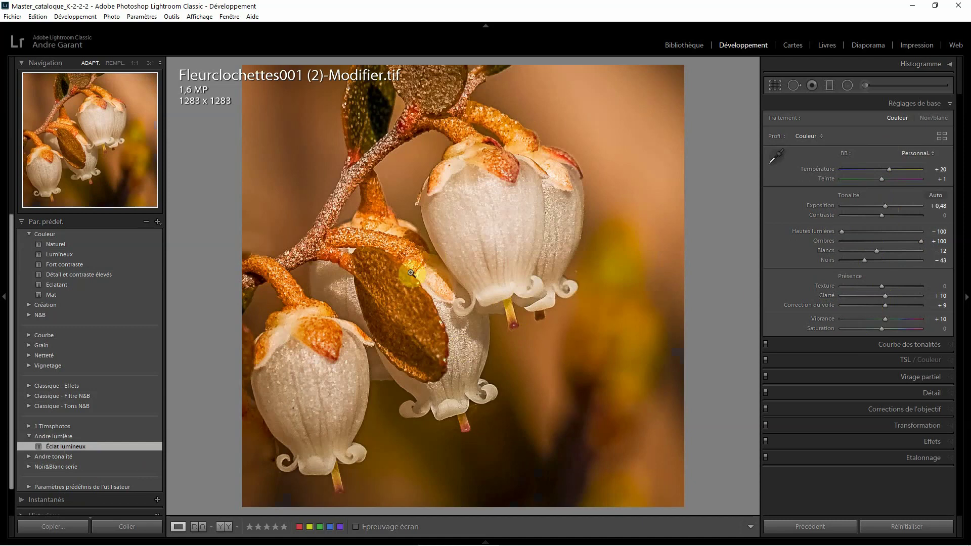
pyautogui.click(899, 531)
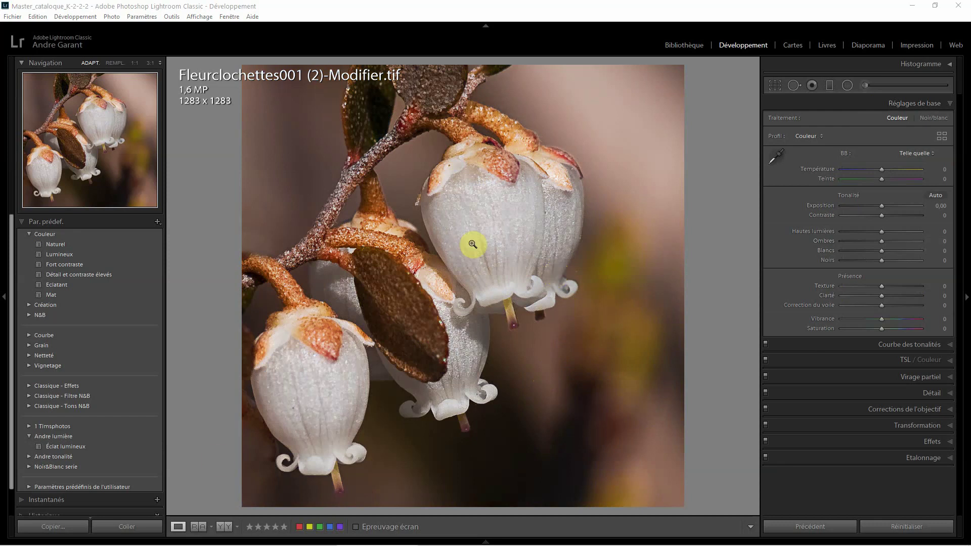
pyautogui.click(74, 447)
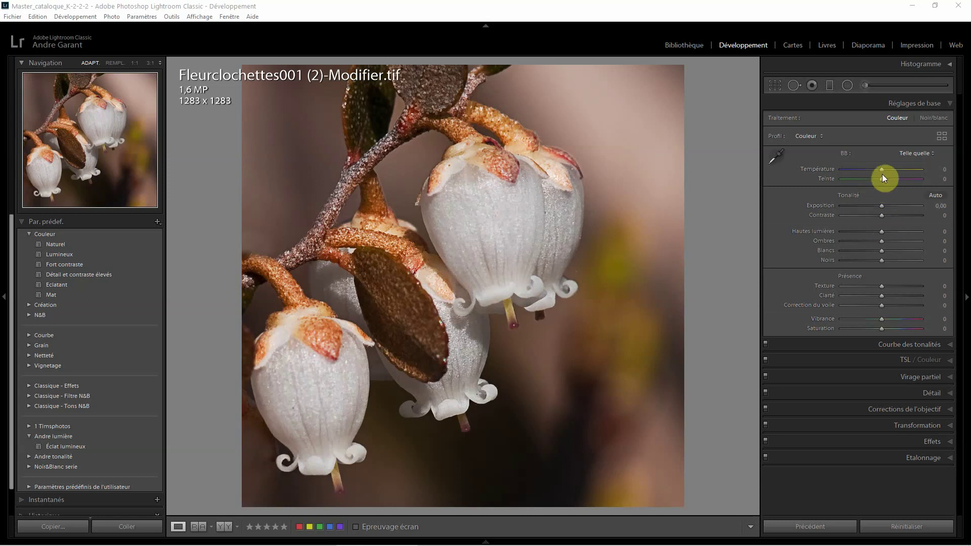
# Set the flower photo's white balance temperature (Température) to +20 and its tint (Teinte) to +1.
pyautogui.moveTo(883, 169); pyautogui.dragTo(888, 174)
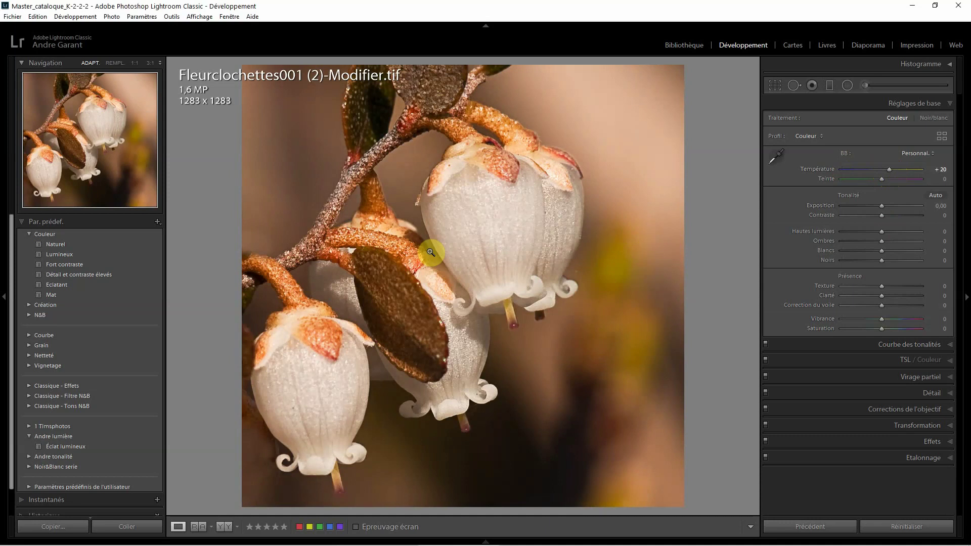
pyautogui.click(944, 184)
pyautogui.write('4')
pyautogui.press('Return')
pyautogui.moveTo(882, 206); pyautogui.dragTo(885, 207)
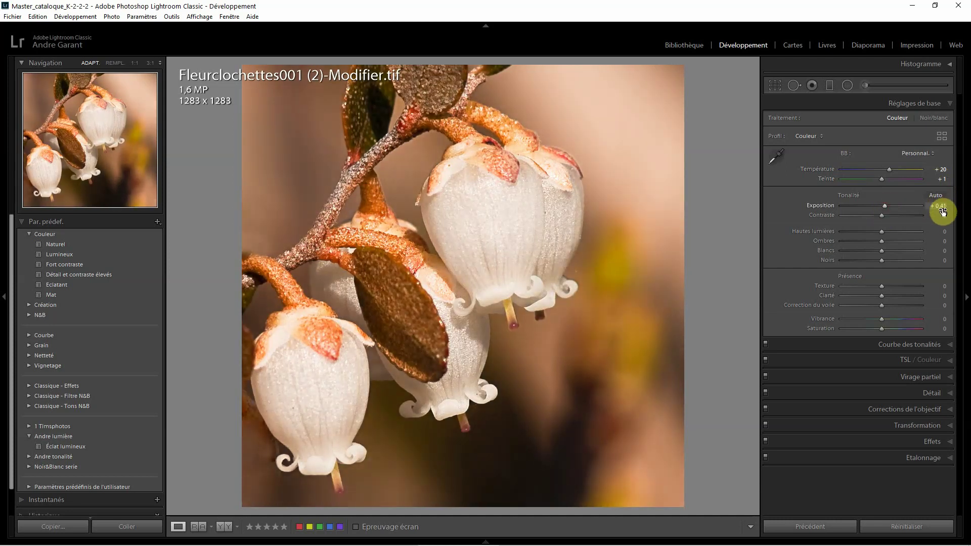
pyautogui.write('0')
pyautogui.press('Return')
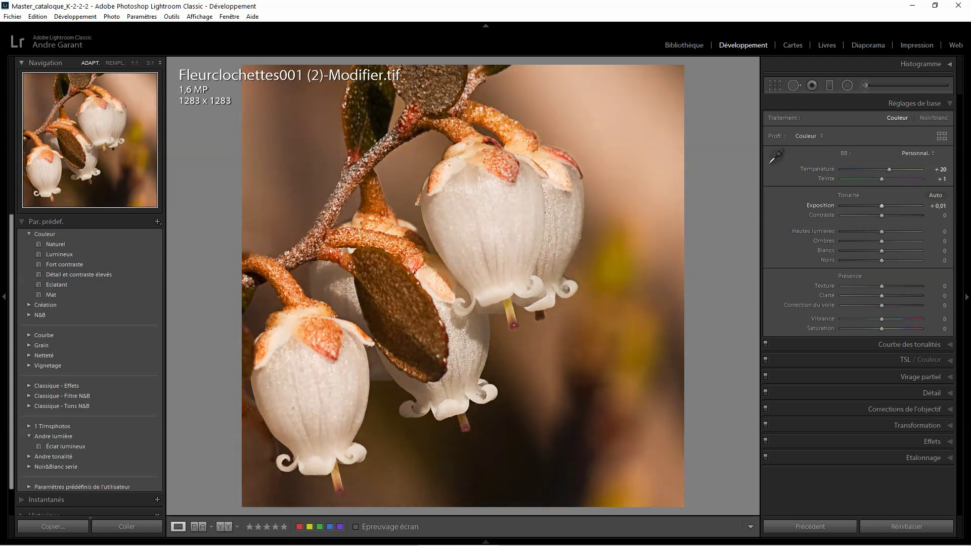
pyautogui.click(938, 206)
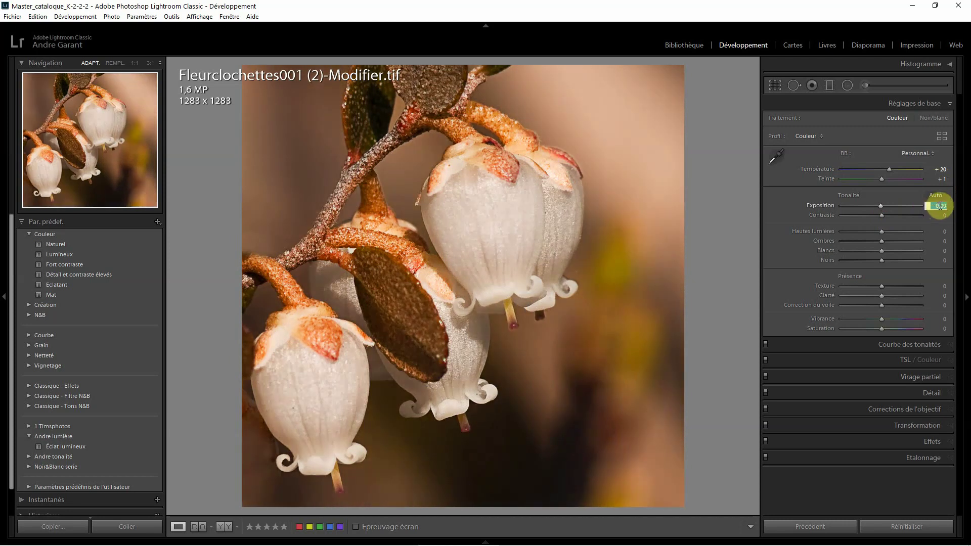
pyautogui.write('-4')
pyautogui.press('Return')
pyautogui.write('8')
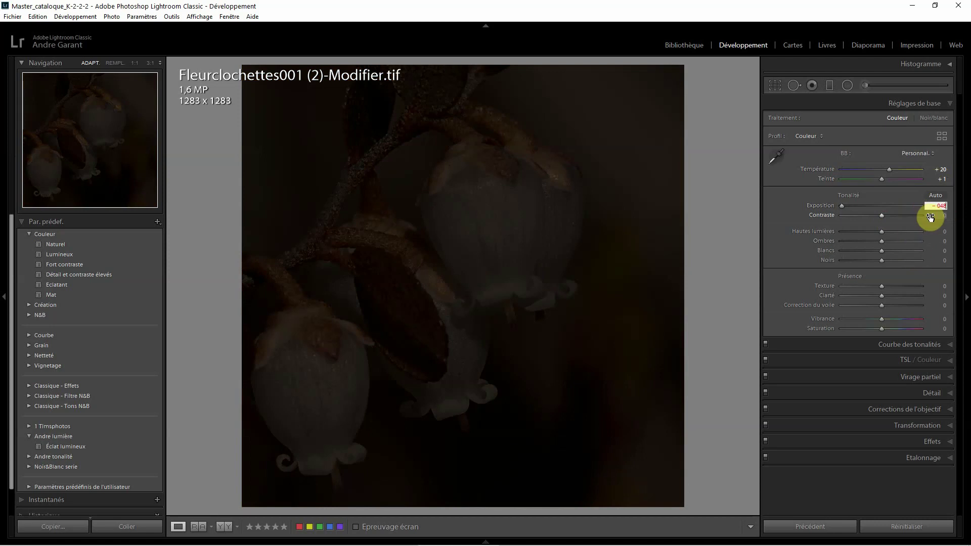
pyautogui.press('Return')
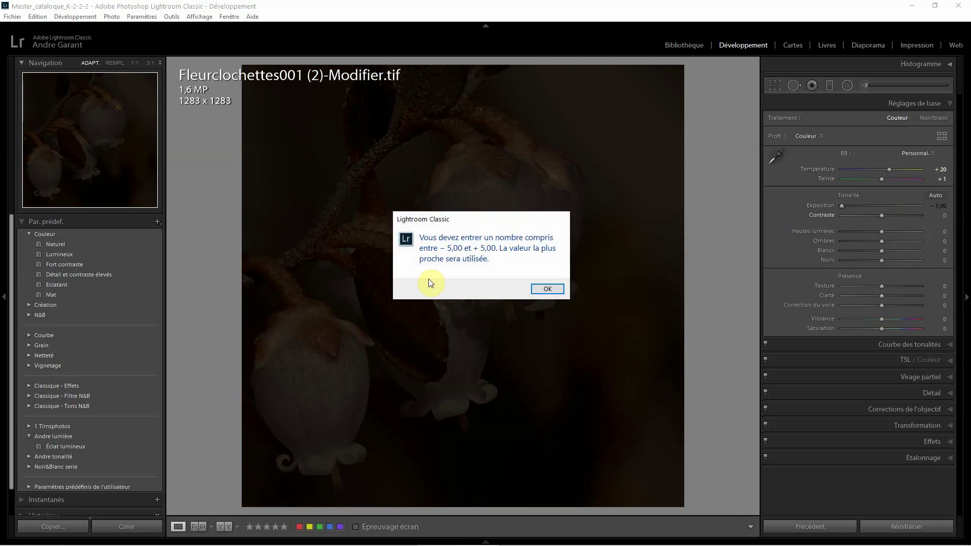
pyautogui.click(548, 289)
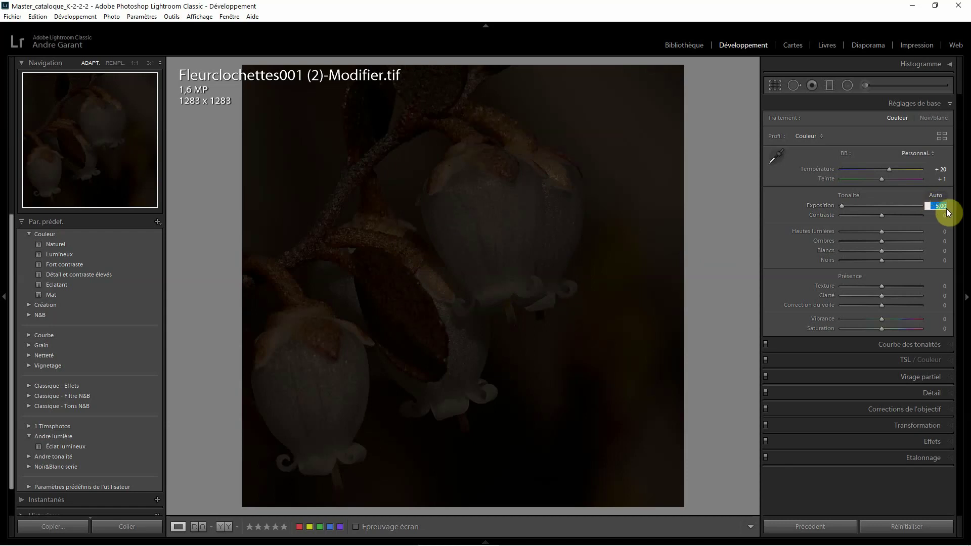
# Set the photo's exposure to +0,48.
pyautogui.press('BackSpace')
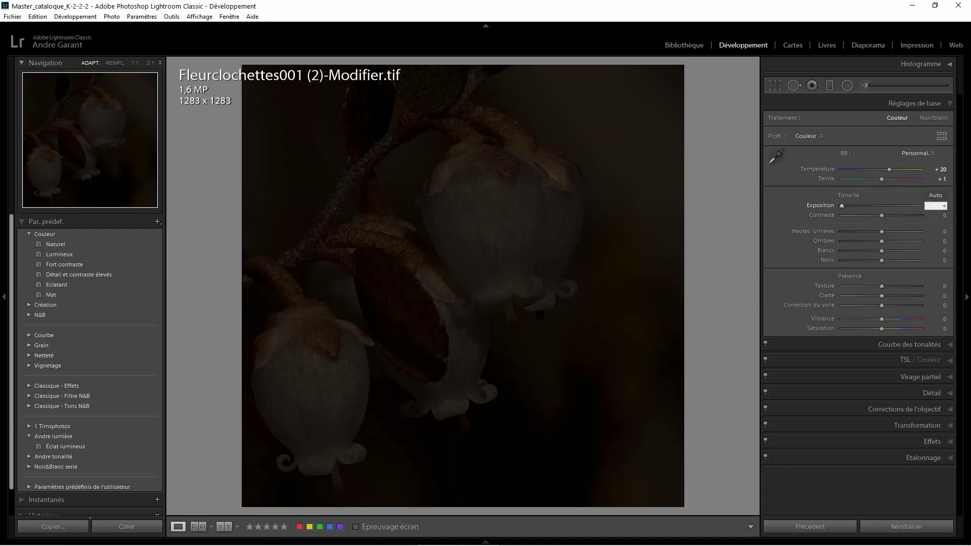
pyautogui.write('0')
pyautogui.press('Return')
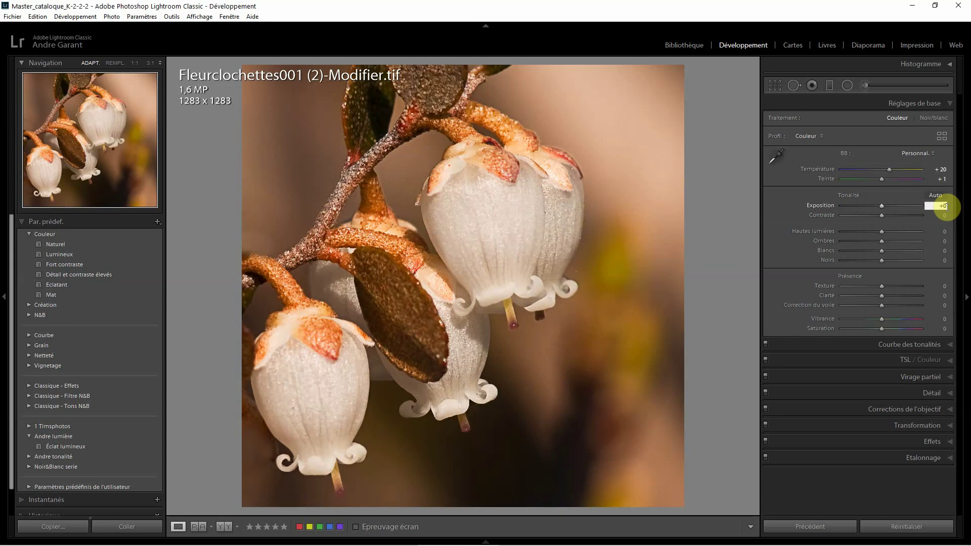
pyautogui.write(',48')
pyautogui.press('Return')
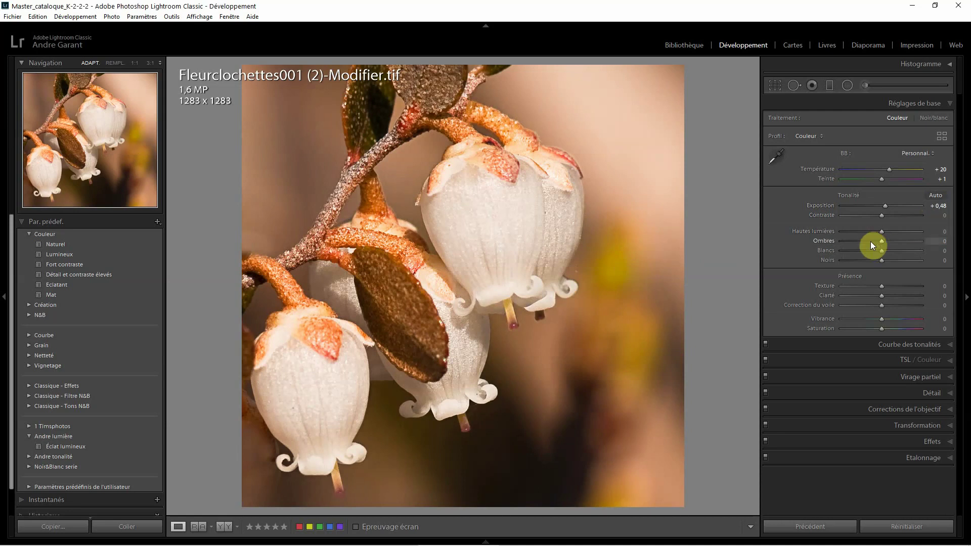
# Set the flower photo's highlights (Hautes lumières) to -100 and its shadows (Ombres) to +100.
pyautogui.moveTo(881, 233); pyautogui.dragTo(819, 222)
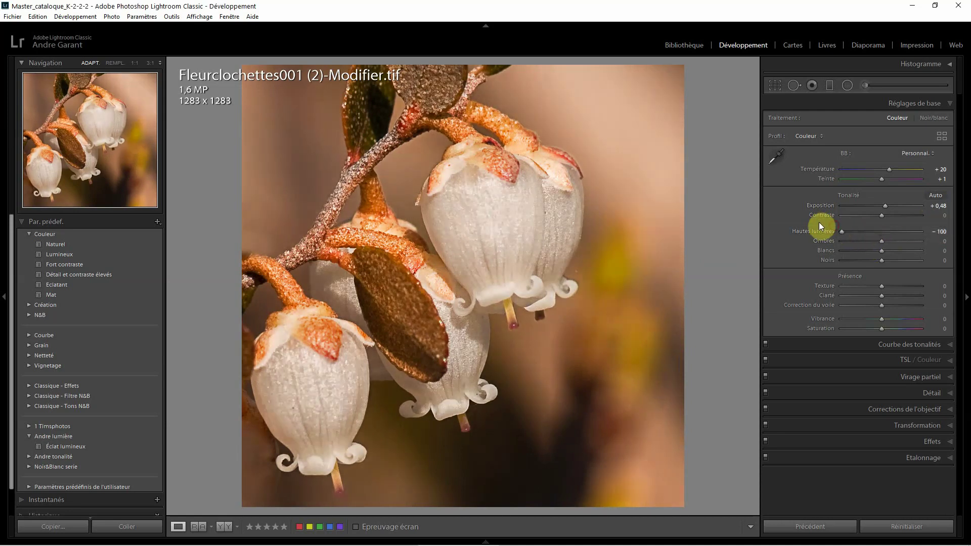
pyautogui.moveTo(883, 243); pyautogui.dragTo(943, 238)
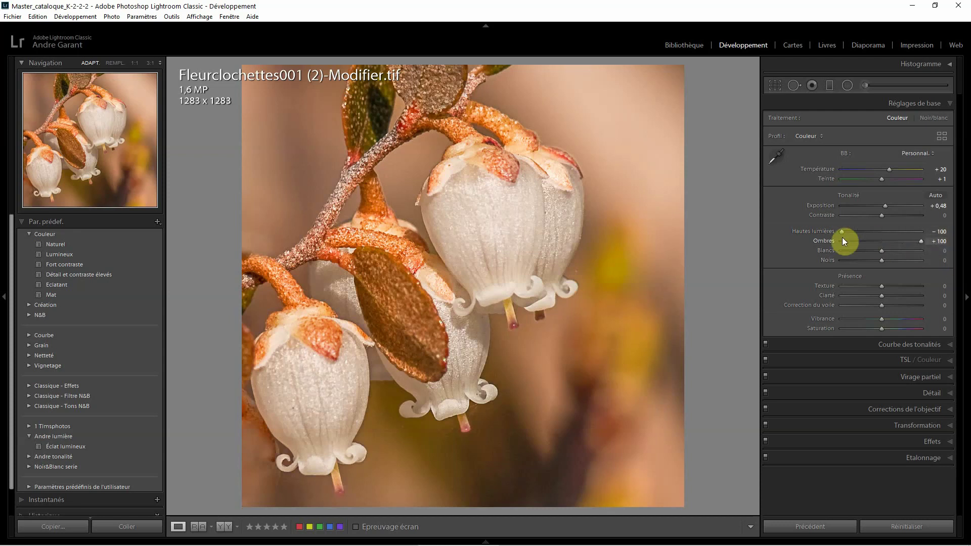
pyautogui.moveTo(842, 233); pyautogui.dragTo(934, 230)
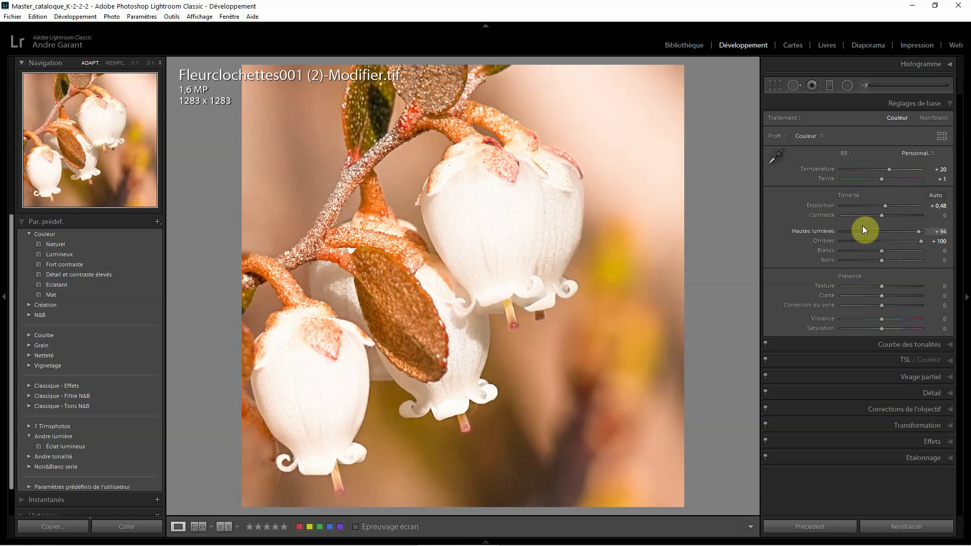
pyautogui.moveTo(863, 231); pyautogui.dragTo(808, 247)
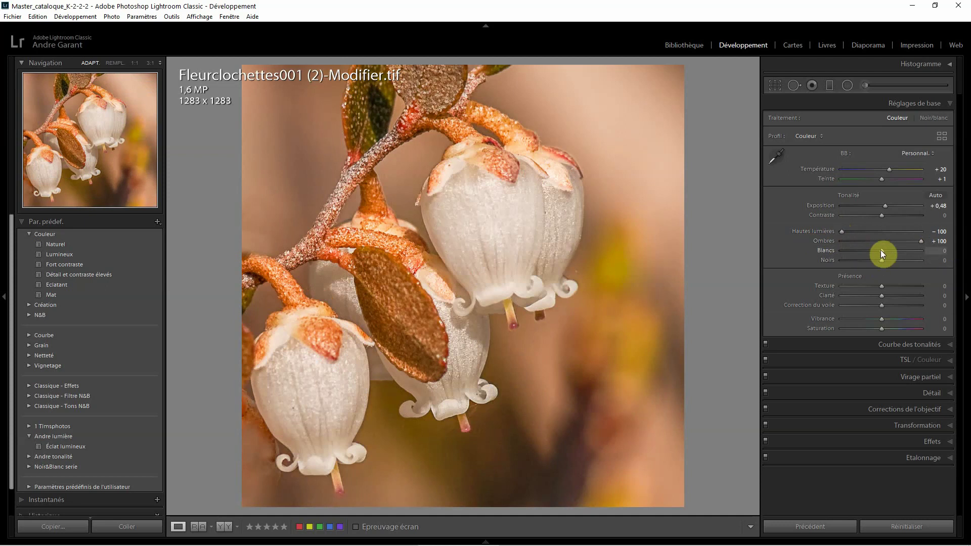
# With the histogram displayed, set the photo's whites (Blancs) to -4 and its blacks (Noirs) to -39.
pyautogui.click(951, 64)
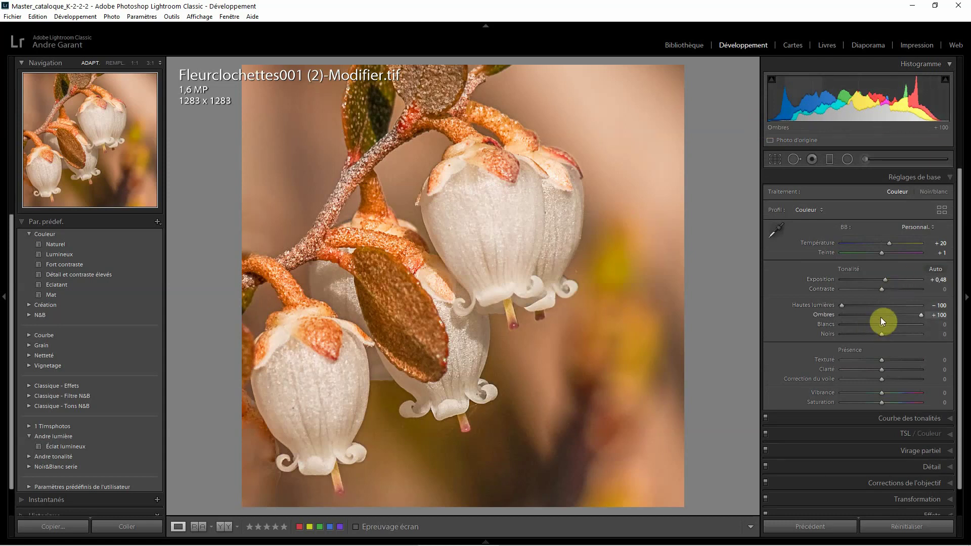
pyautogui.moveTo(882, 325); pyautogui.dragTo(883, 324)
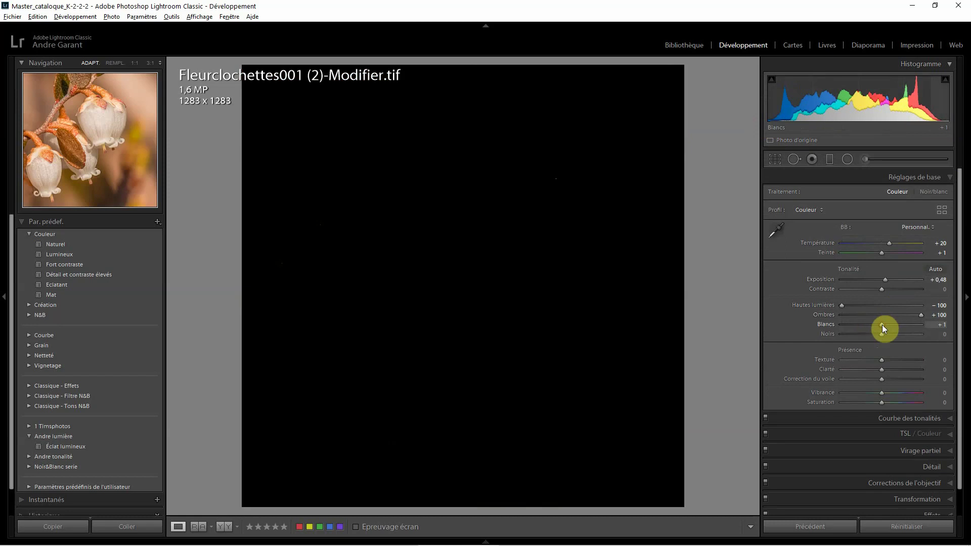
pyautogui.moveTo(882, 325)
pyautogui.mouseDown()
pyautogui.moveTo(898, 324)
pyautogui.moveTo(873, 327)
pyautogui.mouseUp()
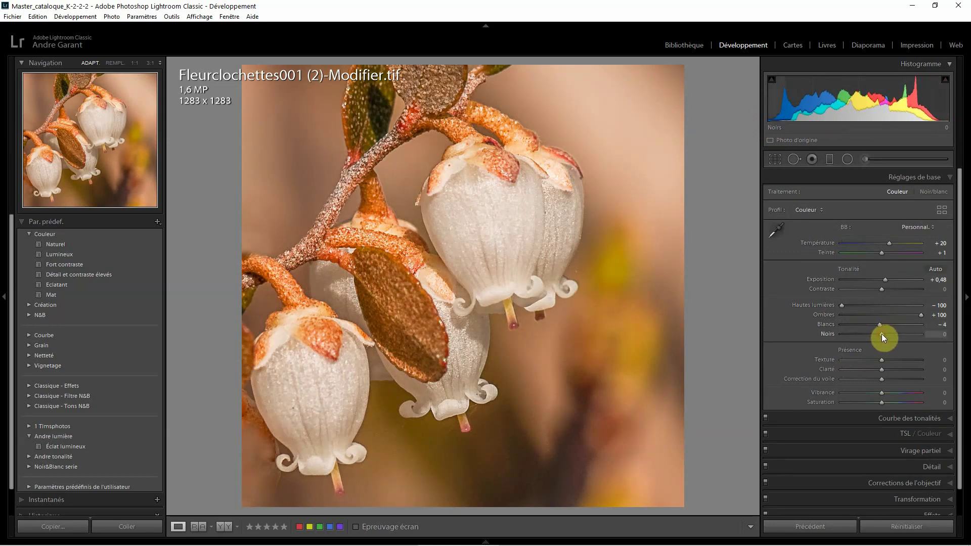
pyautogui.moveTo(883, 335); pyautogui.dragTo(868, 334)
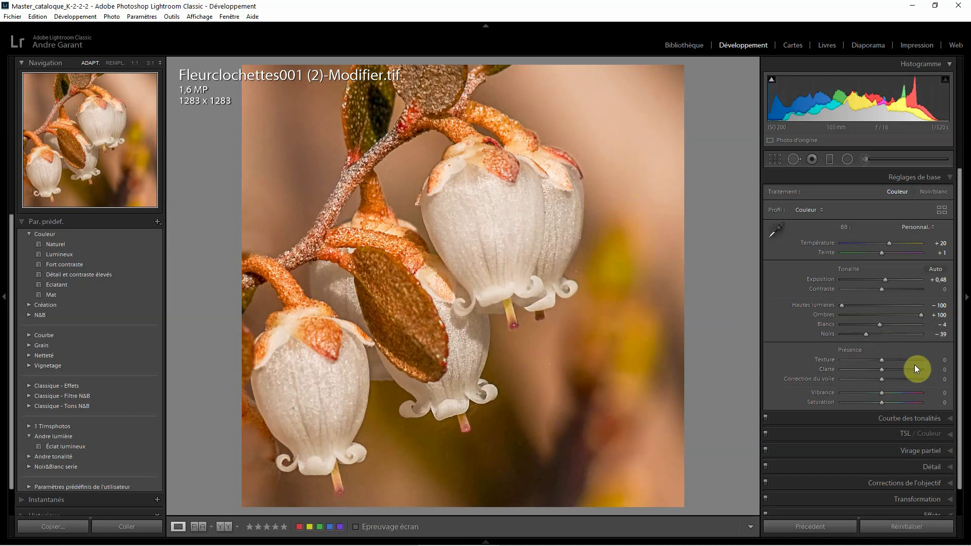
# Set the photo's clarity (Clarté) to +12 and its dehaze (Correction du voile) to +12.
pyautogui.moveTo(910, 373); pyautogui.dragTo(886, 369)
pyautogui.moveTo(882, 380)
pyautogui.mouseDown()
pyautogui.moveTo(924, 380)
pyautogui.moveTo(854, 381)
pyautogui.moveTo(885, 385)
pyautogui.mouseUp()
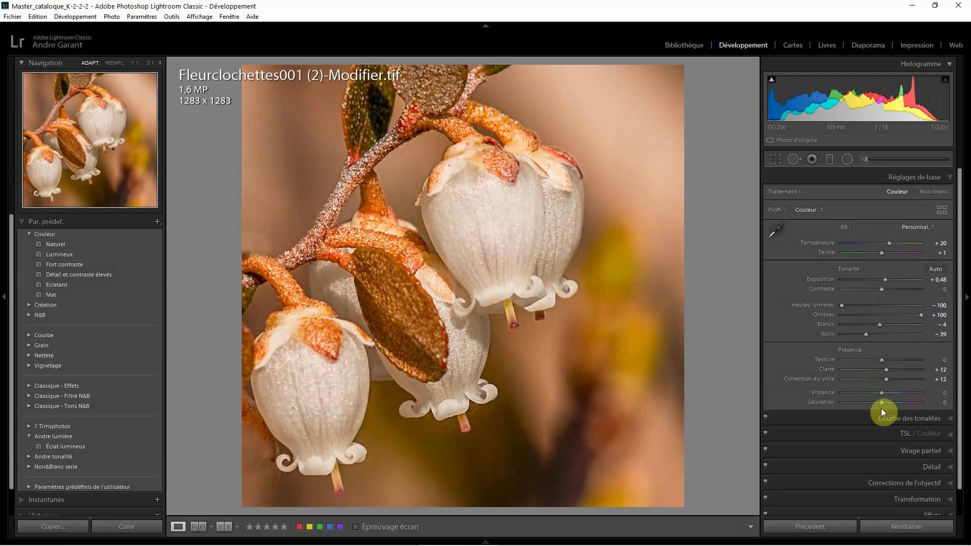
pyautogui.moveTo(943, 399); pyautogui.dragTo(921, 393)
# Apply the Contraste moyen point curve in the photo's tone curve (Courbe des tonalités).
pyautogui.click(949, 421)
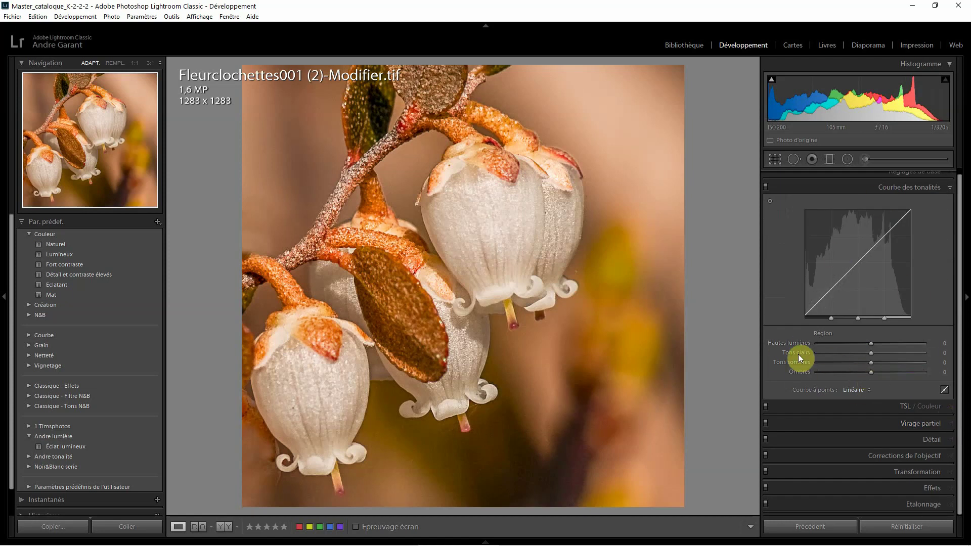
pyautogui.scroll(1, 900, 199)
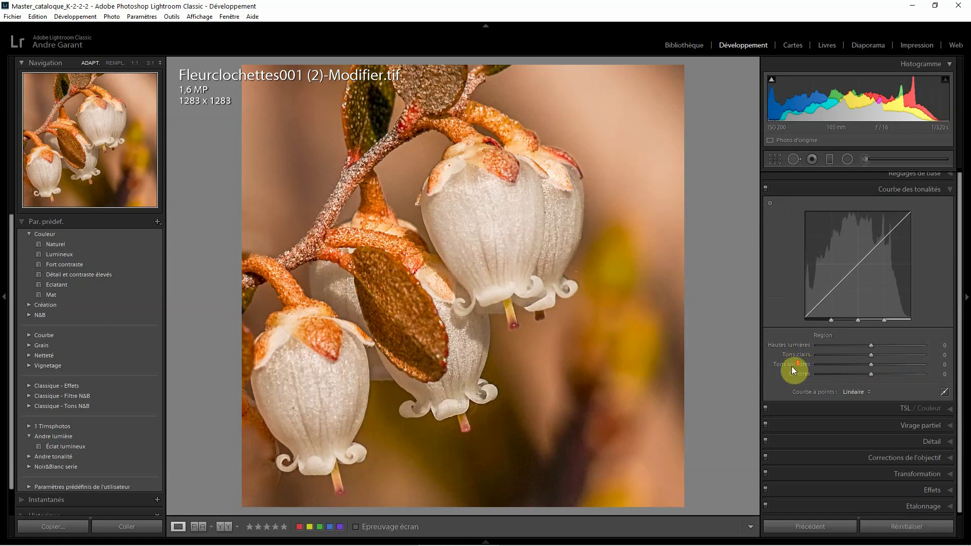
pyautogui.scroll(-1, 791, 366)
pyautogui.click(870, 390)
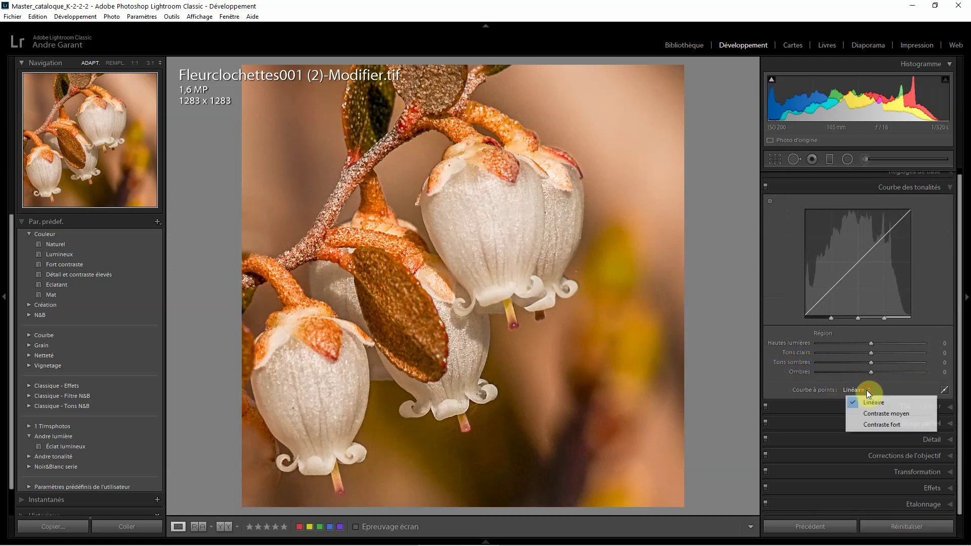
pyautogui.click(864, 410)
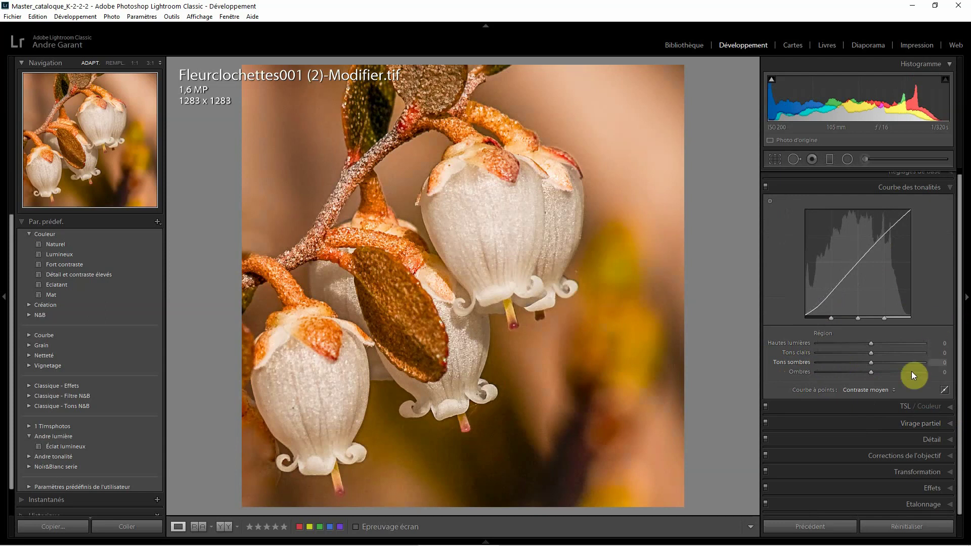
# In the TSL colour adjustments, set the saturation of Orange to +60, Jaune to +40 and Vert to +11.
pyautogui.click(947, 407)
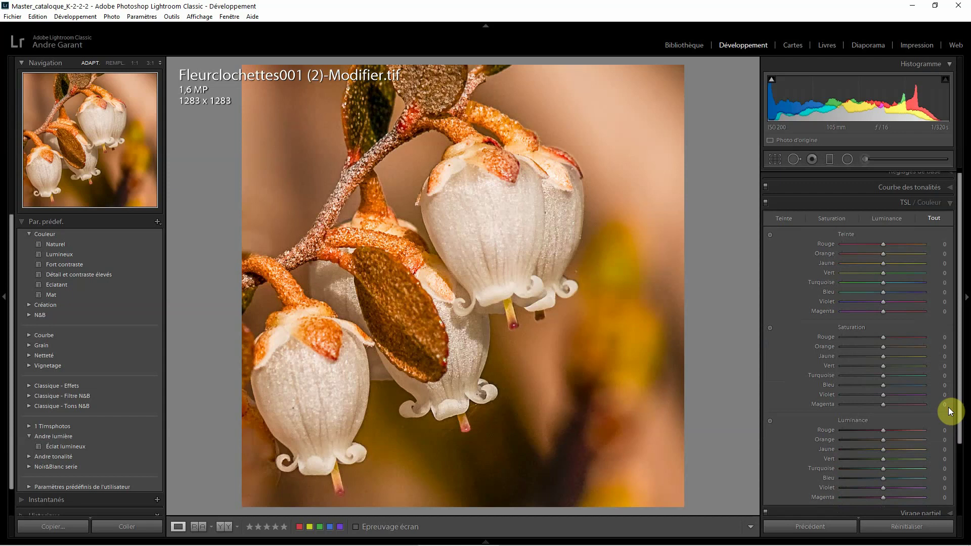
pyautogui.click(786, 218)
pyautogui.click(837, 223)
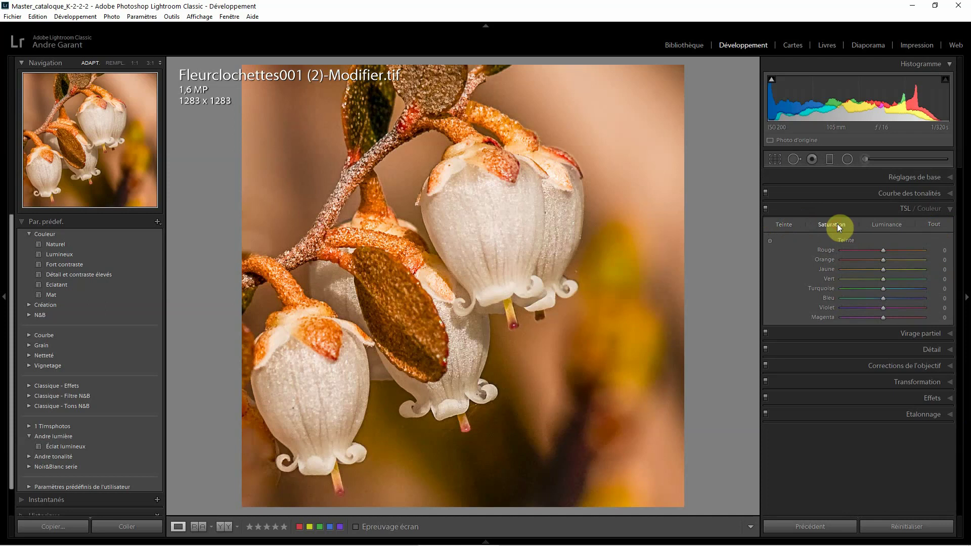
pyautogui.click(894, 226)
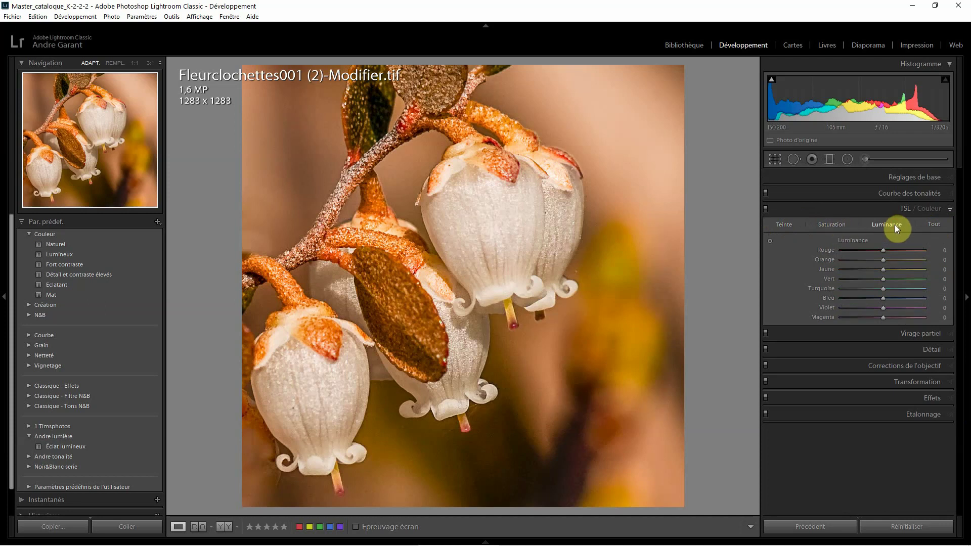
pyautogui.click(936, 225)
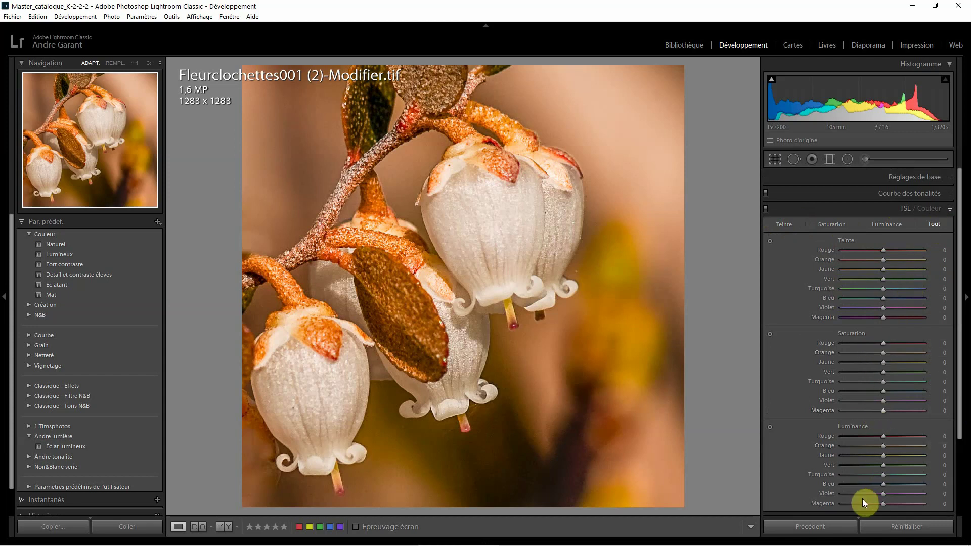
pyautogui.click(831, 226)
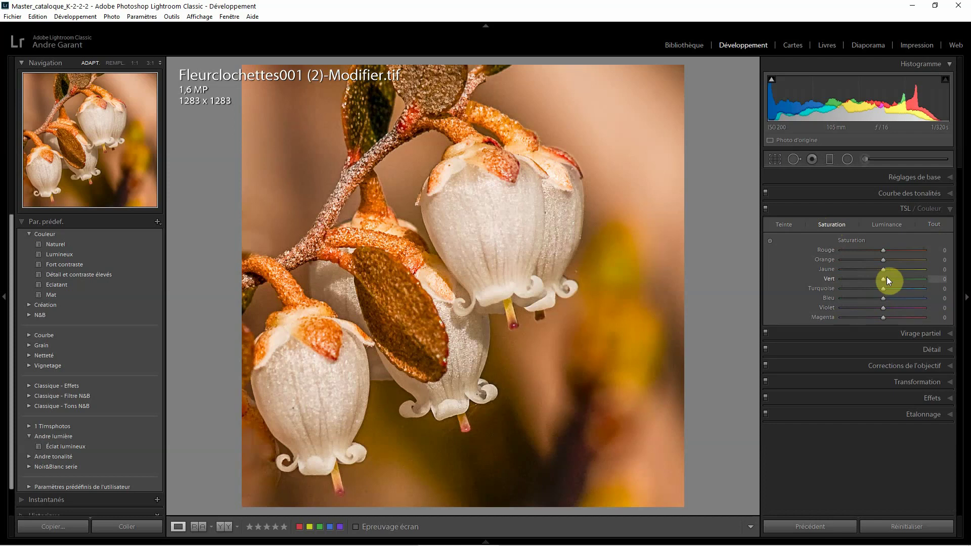
pyautogui.moveTo(883, 261); pyautogui.dragTo(907, 260)
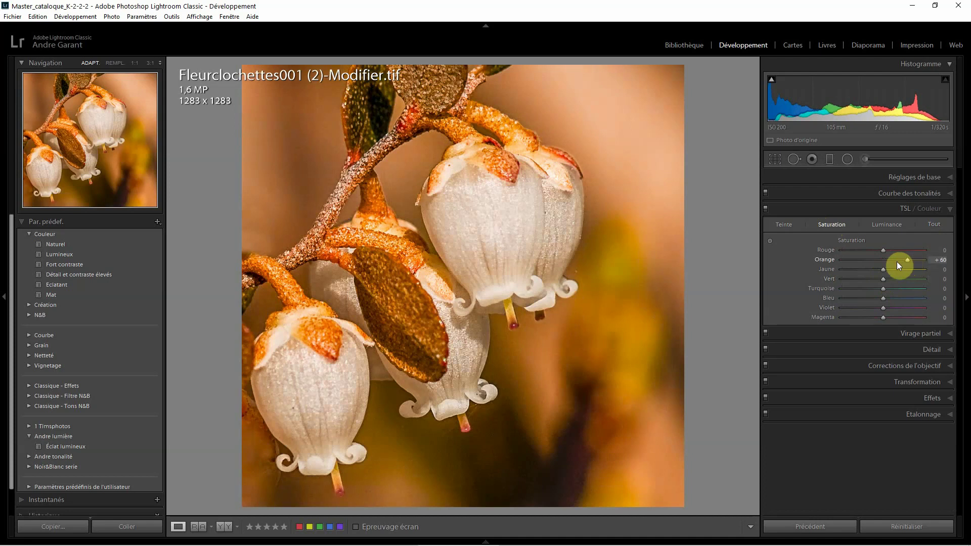
pyautogui.click(941, 270)
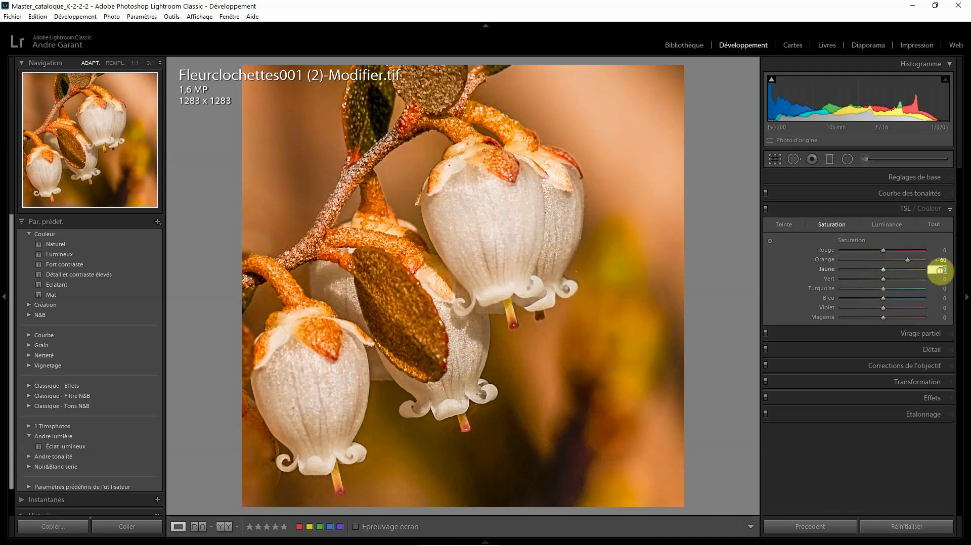
pyautogui.write('40')
pyautogui.press('Return')
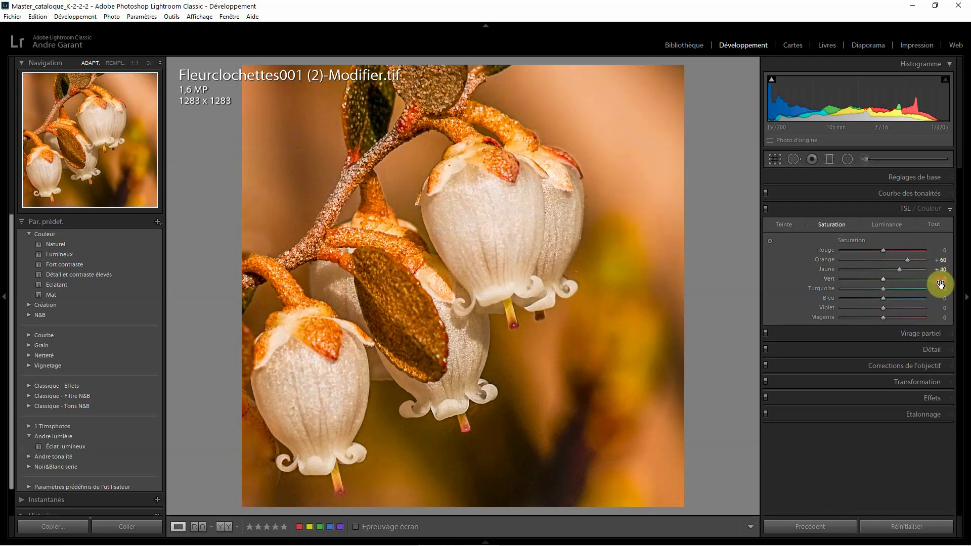
pyautogui.click(943, 279)
pyautogui.write('11')
pyautogui.press('Return')
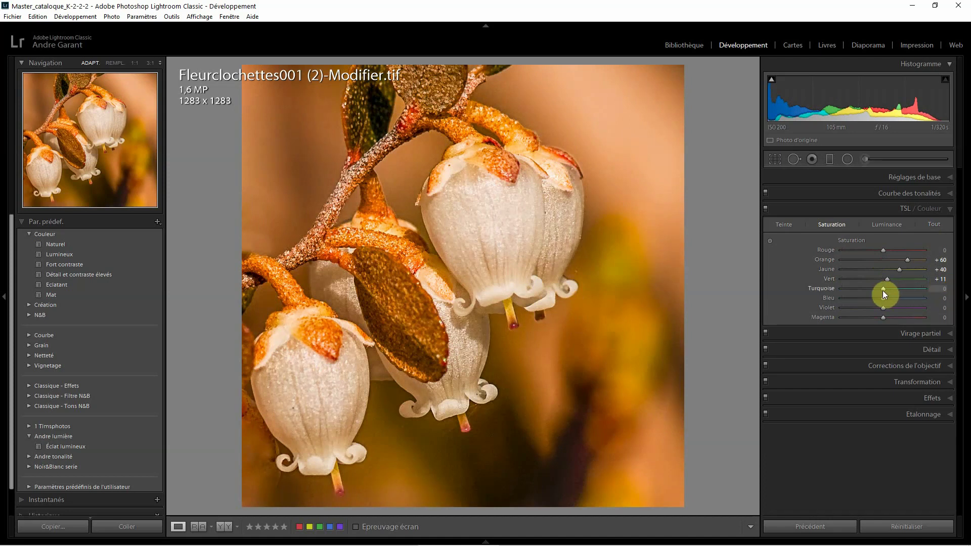
# Set the TSL saturation of Turquoise to -24, Bleu to -24, Violet to -19 and Magenta to -17.
pyautogui.click(939, 289)
pyautogui.write('-15')
pyautogui.press('Return')
pyautogui.scroll(-3, 877, 289)
pyautogui.click(942, 298)
pyautogui.write('-27')
pyautogui.press('Return')
pyautogui.moveTo(942, 299); pyautogui.dragTo(945, 301)
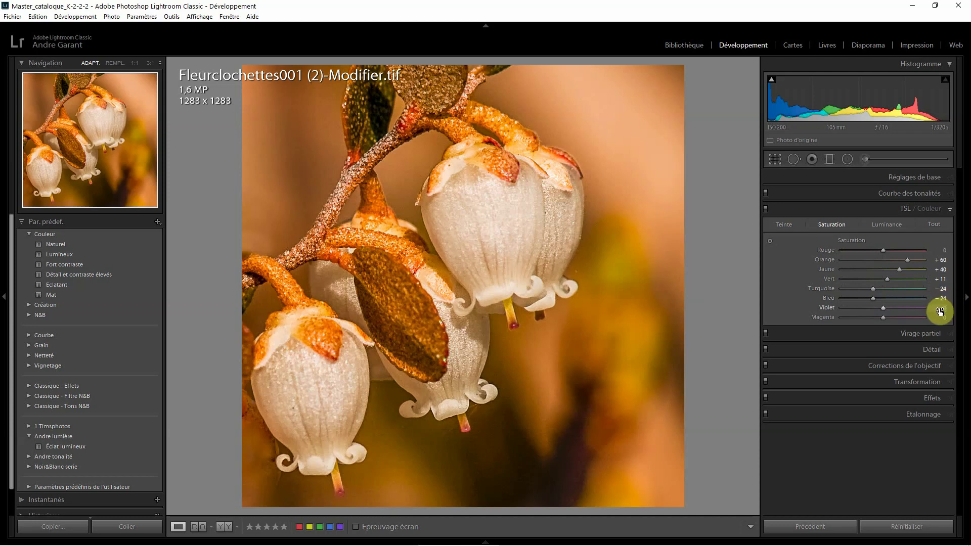
pyautogui.moveTo(940, 312); pyautogui.dragTo(931, 311)
pyautogui.moveTo(936, 322); pyautogui.dragTo(934, 322)
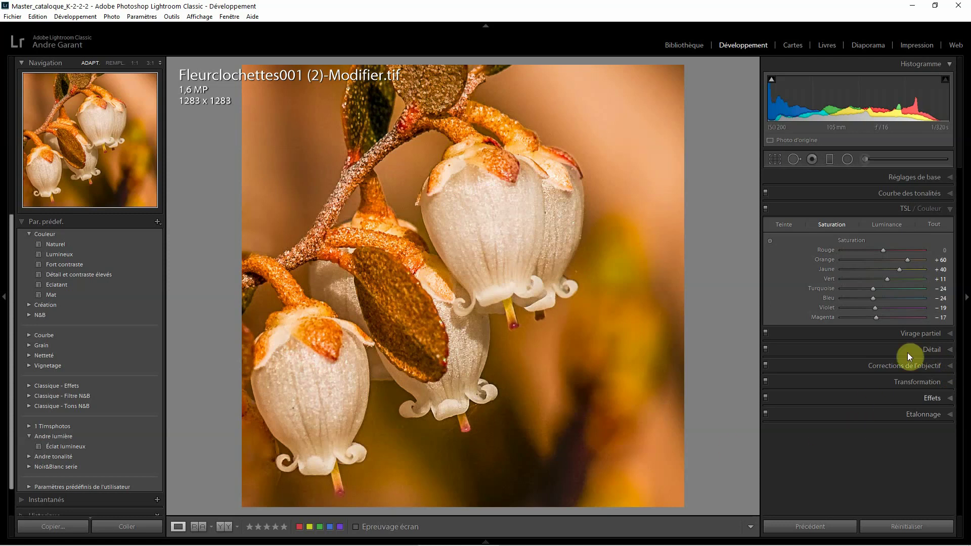
# Sharpen the photo in the Détail settings with a Gain of 78 and a Masquage of 61.
pyautogui.click(950, 334)
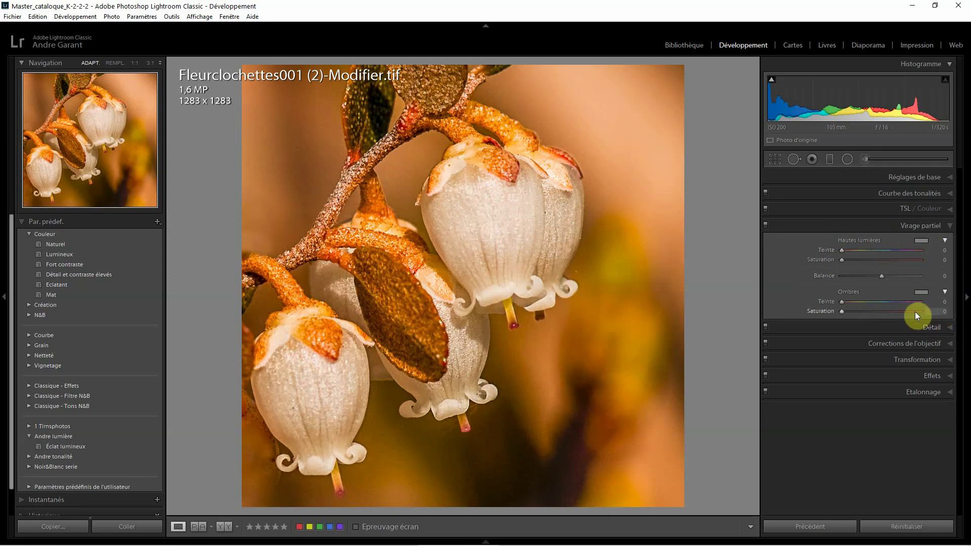
pyautogui.click(943, 327)
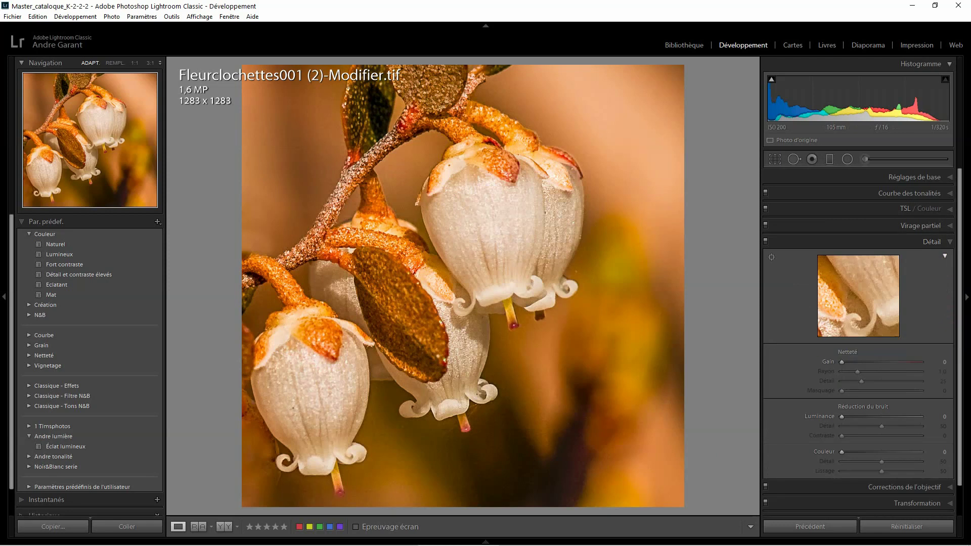
pyautogui.moveTo(842, 362); pyautogui.dragTo(880, 363)
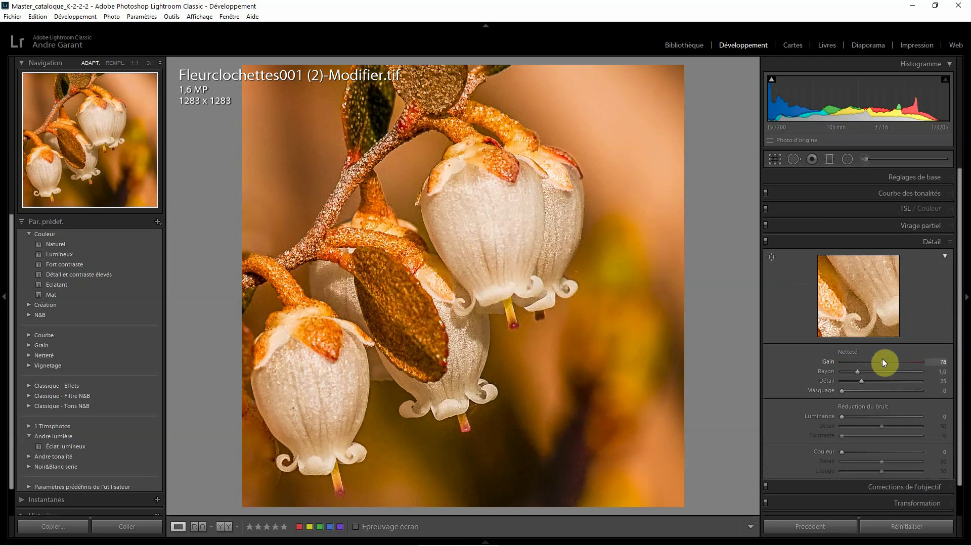
pyautogui.click(842, 392)
pyautogui.click(933, 395)
pyautogui.press('Up')
pyautogui.press('Up')
pyautogui.press('Up')
pyautogui.click(932, 394)
# Set the photo's noise reduction (Réduction du bruit) to Luminance 18 and Couleur 25.
pyautogui.scroll(-1, 895, 442)
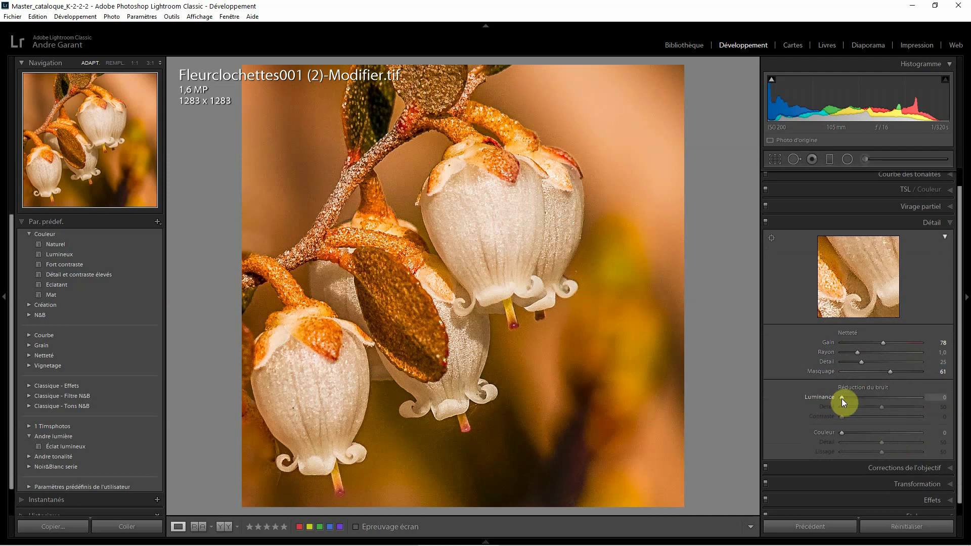
pyautogui.moveTo(845, 399); pyautogui.dragTo(852, 398)
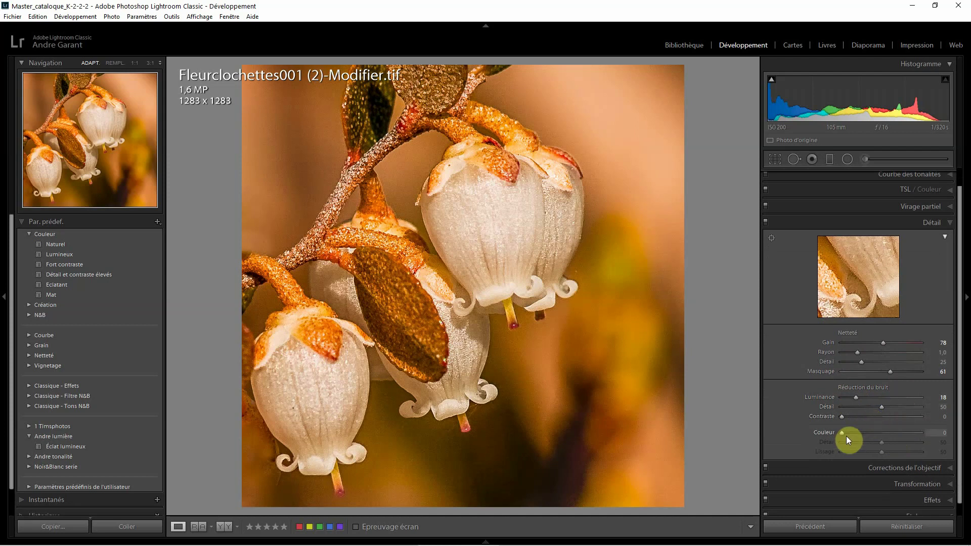
pyautogui.moveTo(842, 434); pyautogui.dragTo(852, 432)
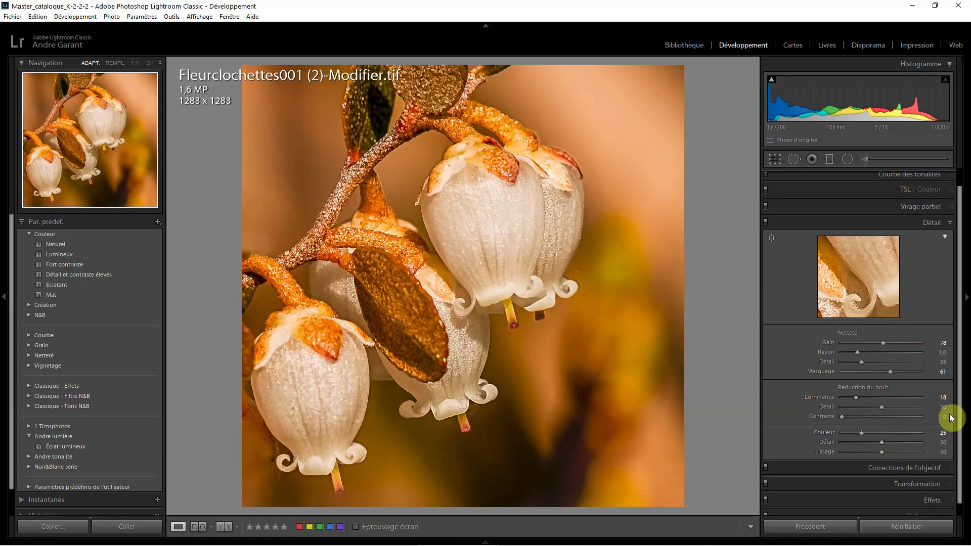
# Turn on chromatic aberration removal in the lens corrections and switch the lens correction profile on and back off.
pyautogui.scroll(-1, 918, 442)
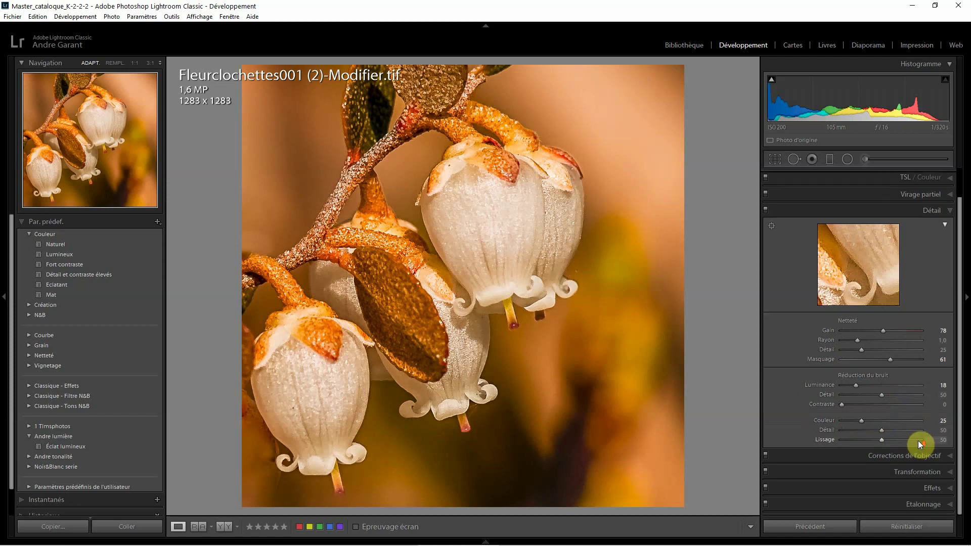
pyautogui.click(946, 458)
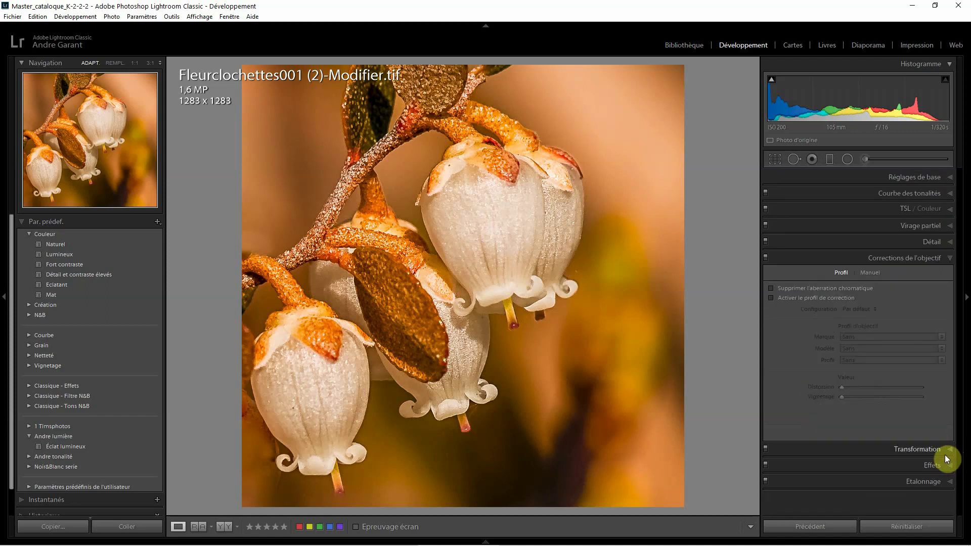
pyautogui.click(771, 289)
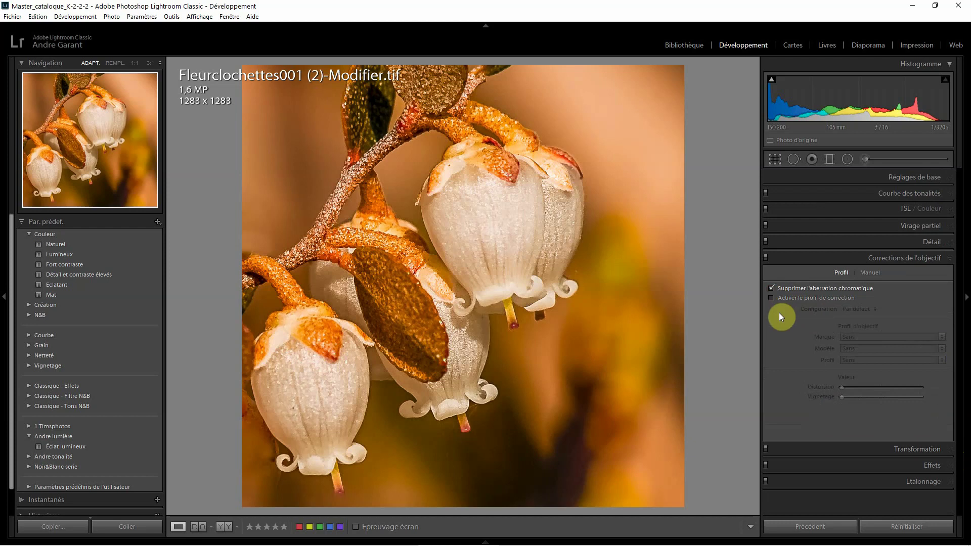
pyautogui.click(771, 298)
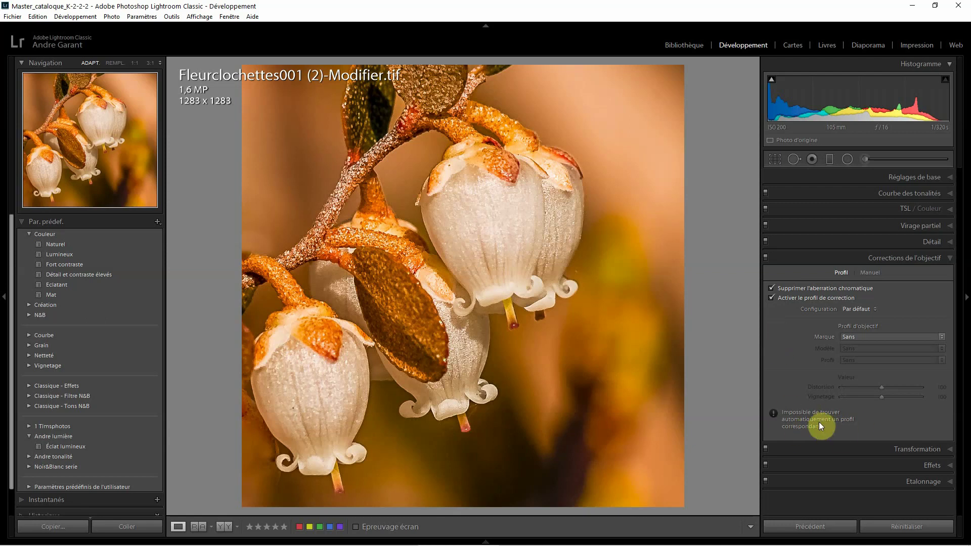
pyautogui.click(772, 298)
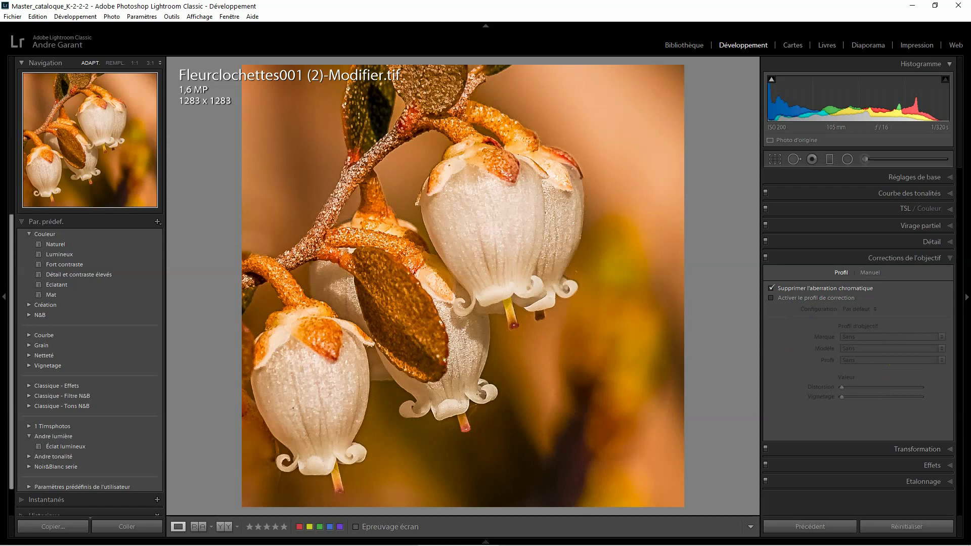
# Review the Transformation settings and try a slightly negative Gain for the post-crop vignette in the Effets settings.
pyautogui.click(947, 449)
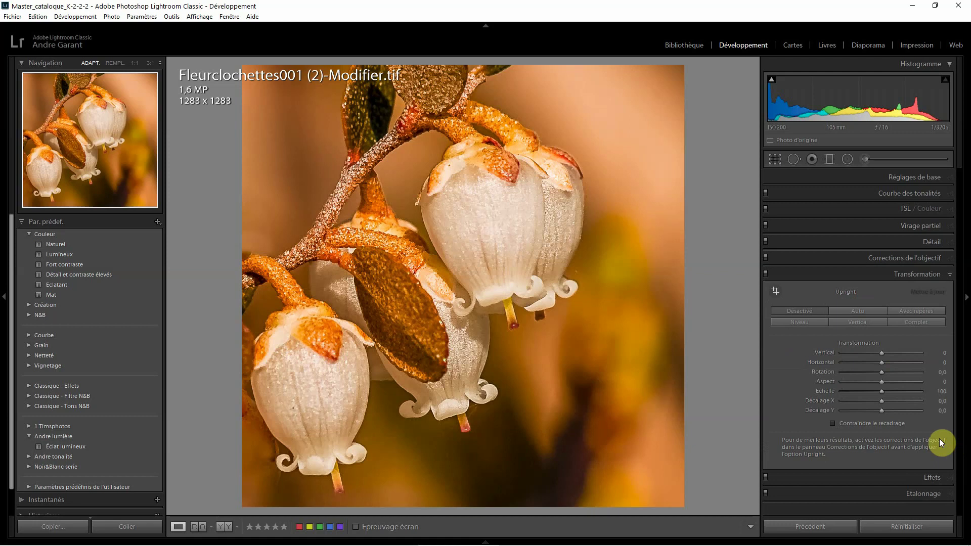
pyautogui.click(941, 373)
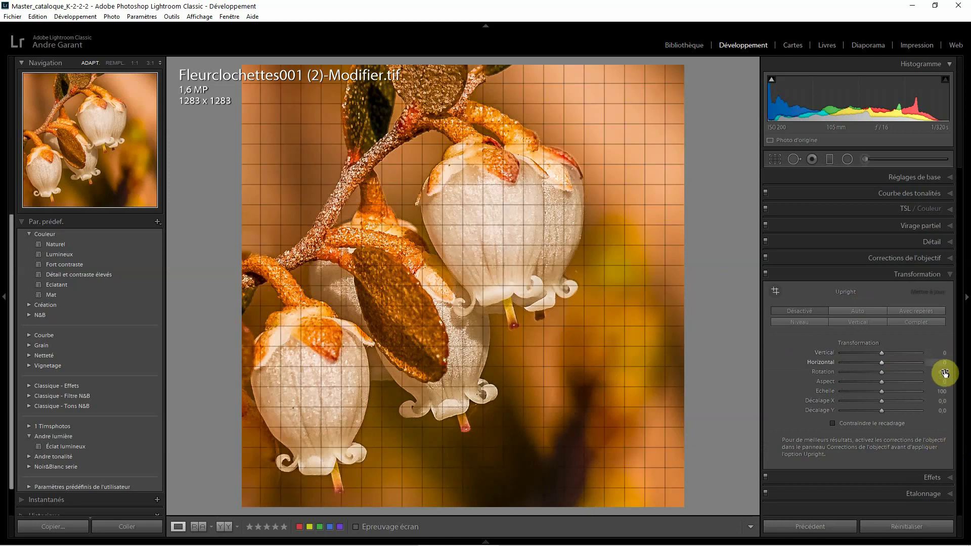
pyautogui.click(945, 395)
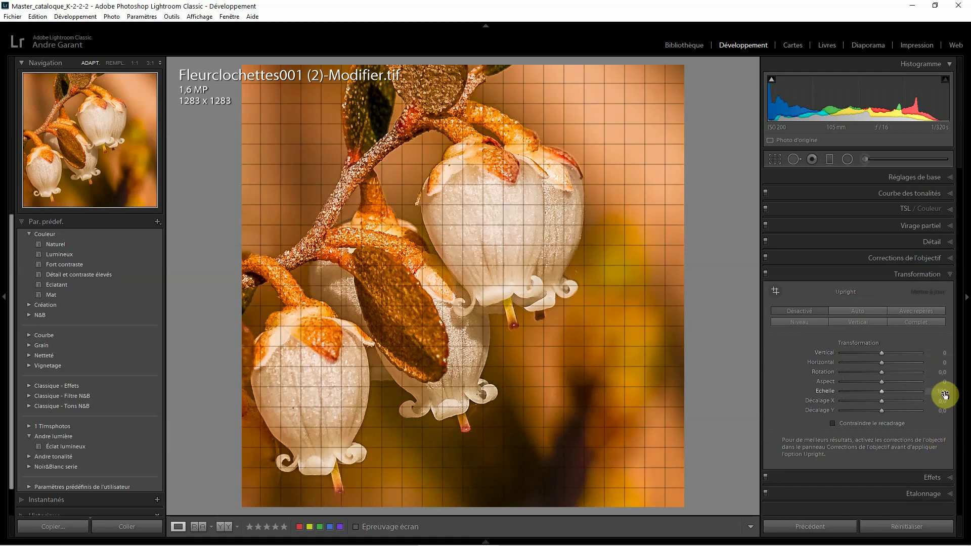
pyautogui.click(889, 393)
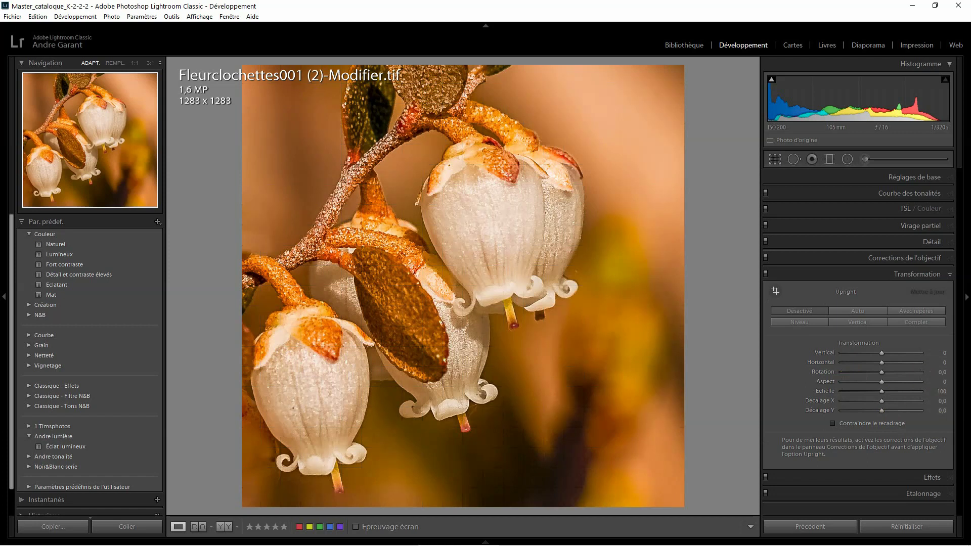
pyautogui.click(946, 478)
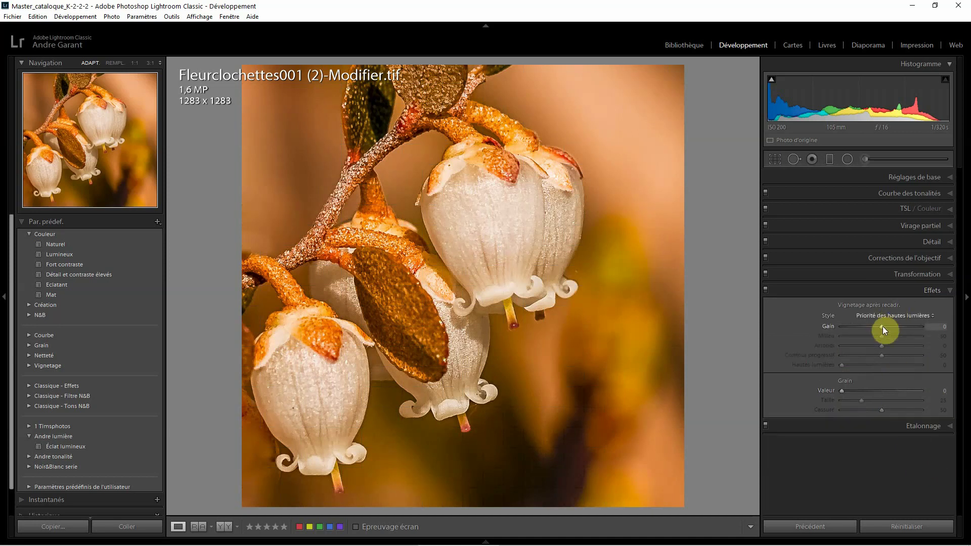
pyautogui.moveTo(881, 328); pyautogui.dragTo(873, 330)
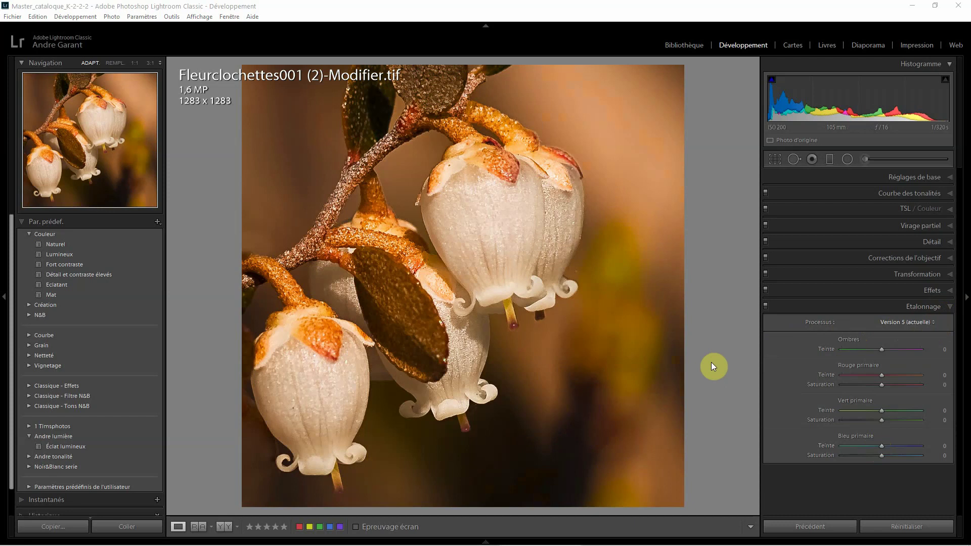
# Try process Version 2 and Version 3 in the Etalonnage settings.
pyautogui.click(933, 323)
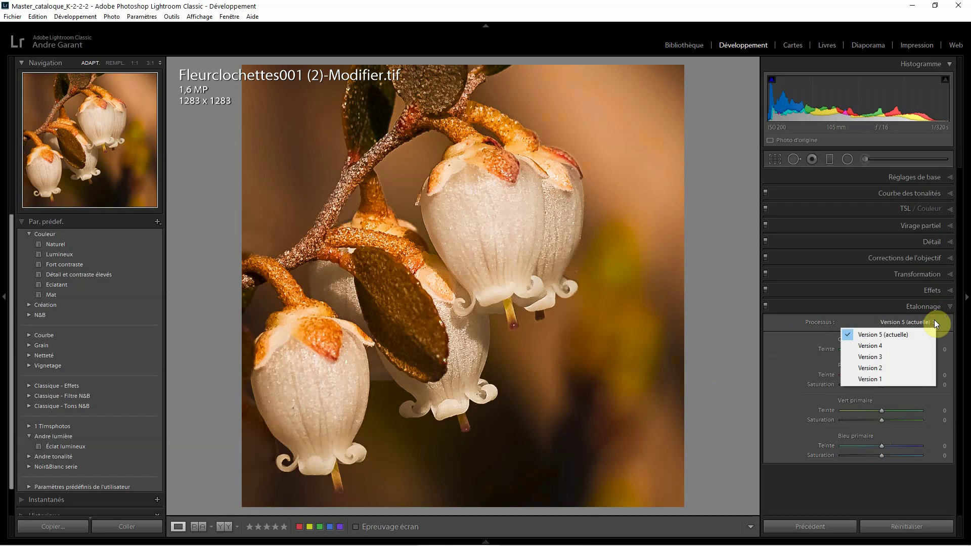
pyautogui.click(942, 320)
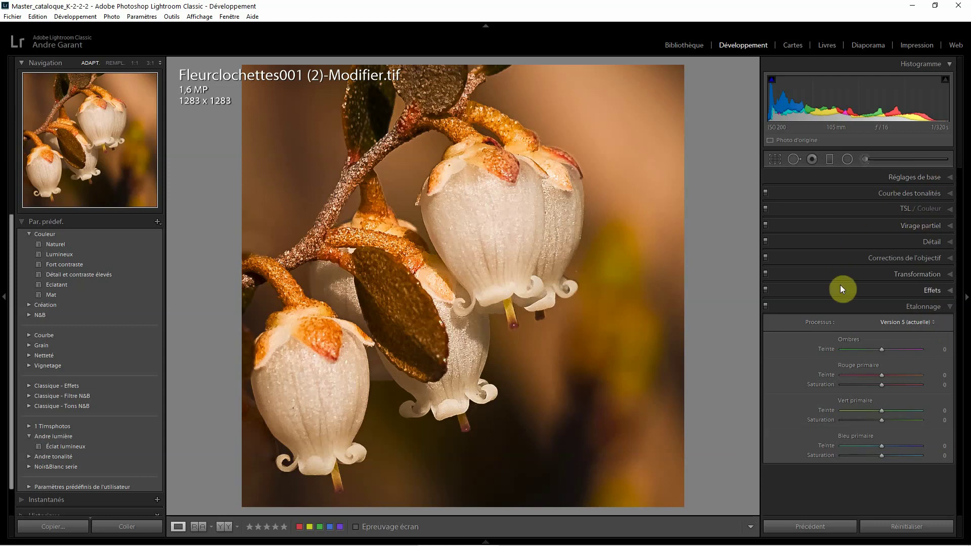
pyautogui.click(933, 322)
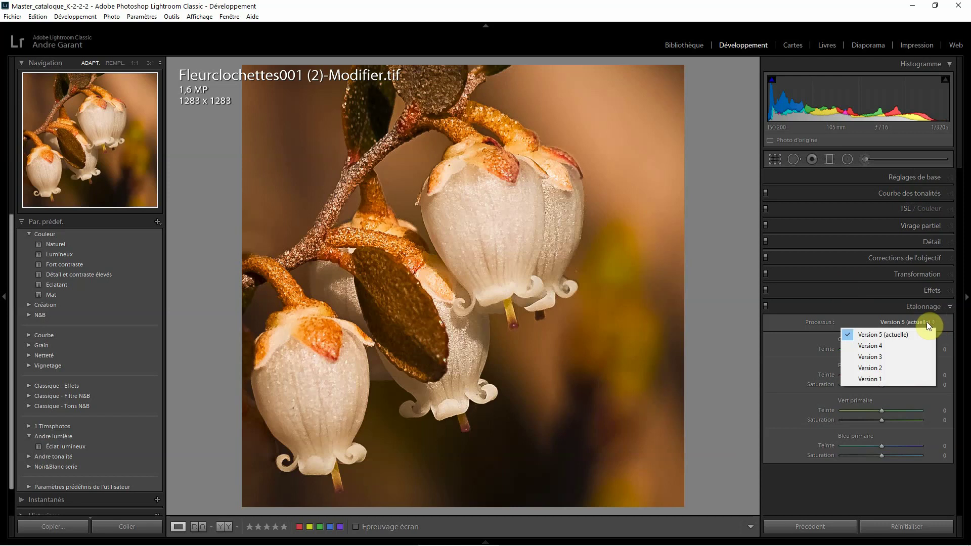
pyautogui.click(873, 373)
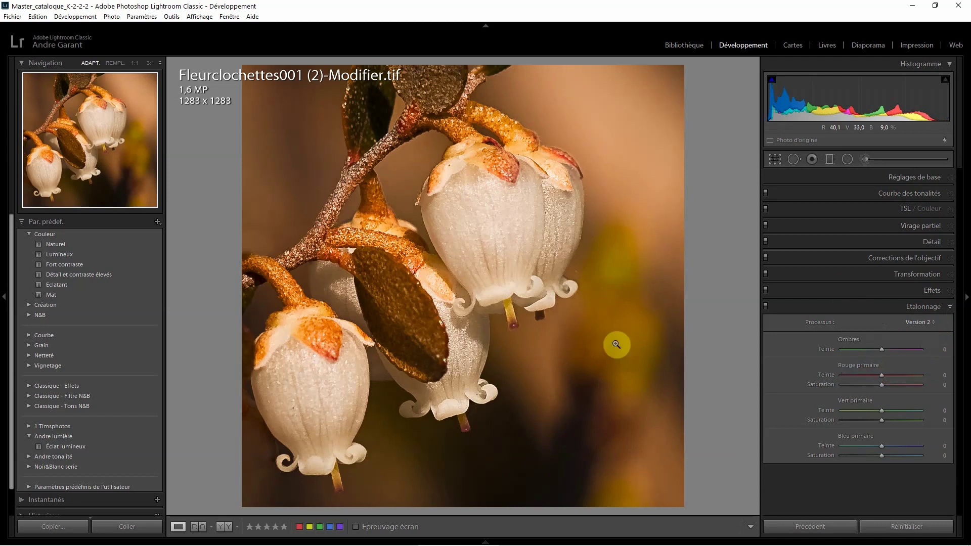
pyautogui.click(882, 322)
pyautogui.click(869, 357)
# Try process Version 1, inspect the photo up close and check which basic tone settings it offers.
pyautogui.click(931, 322)
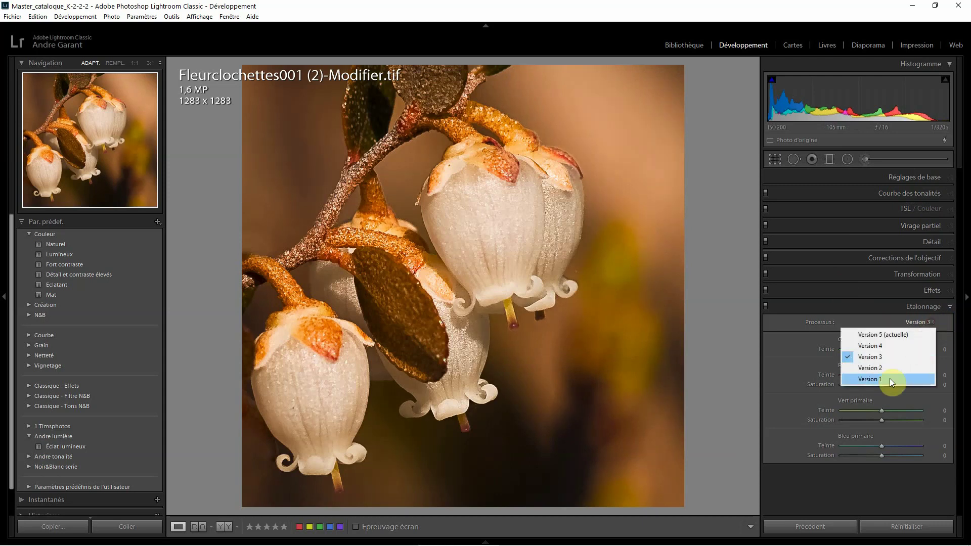
pyautogui.click(888, 378)
pyautogui.click(668, 356)
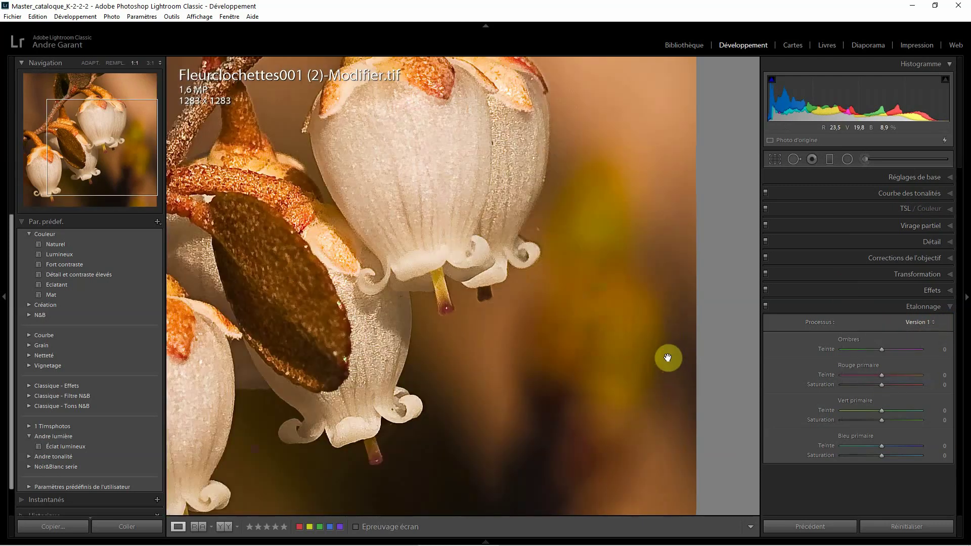
pyautogui.click(666, 351)
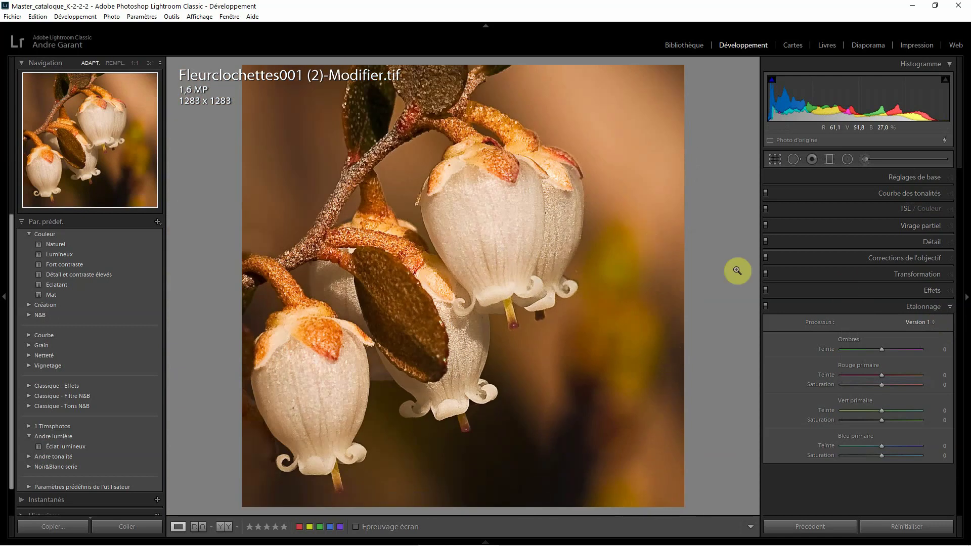
pyautogui.click(950, 177)
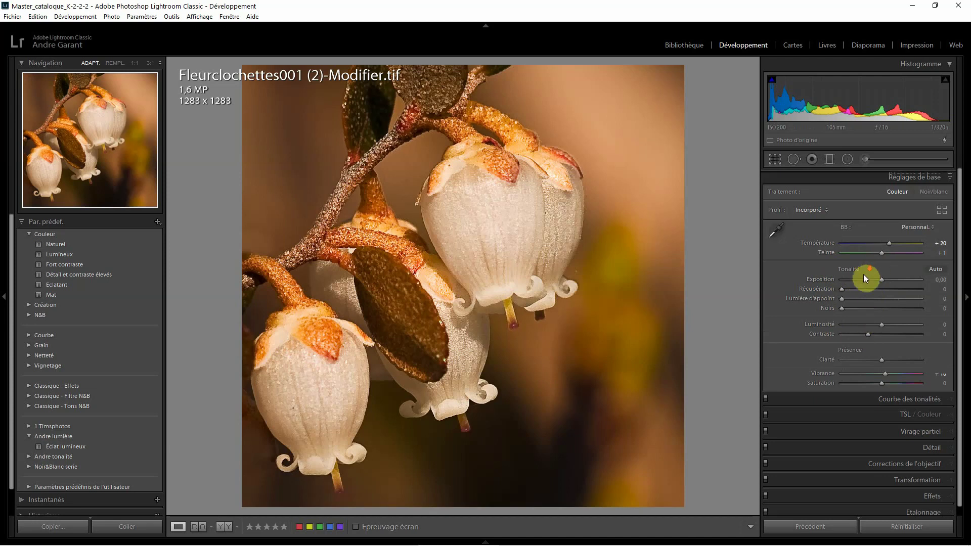
pyautogui.scroll(-1, 863, 276)
# Set the process back to Version 5 (actuelle) and review the basic settings it offers.
pyautogui.click(950, 506)
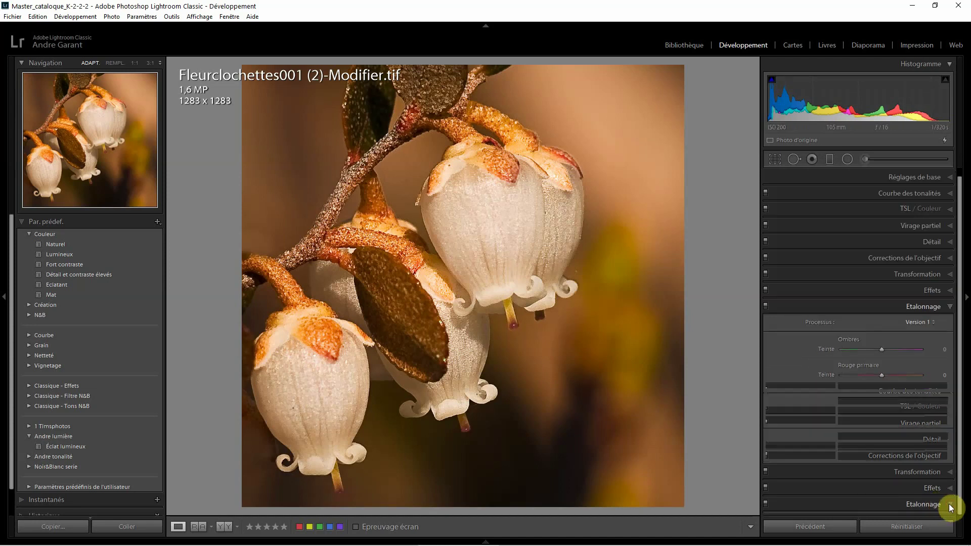
pyautogui.click(932, 325)
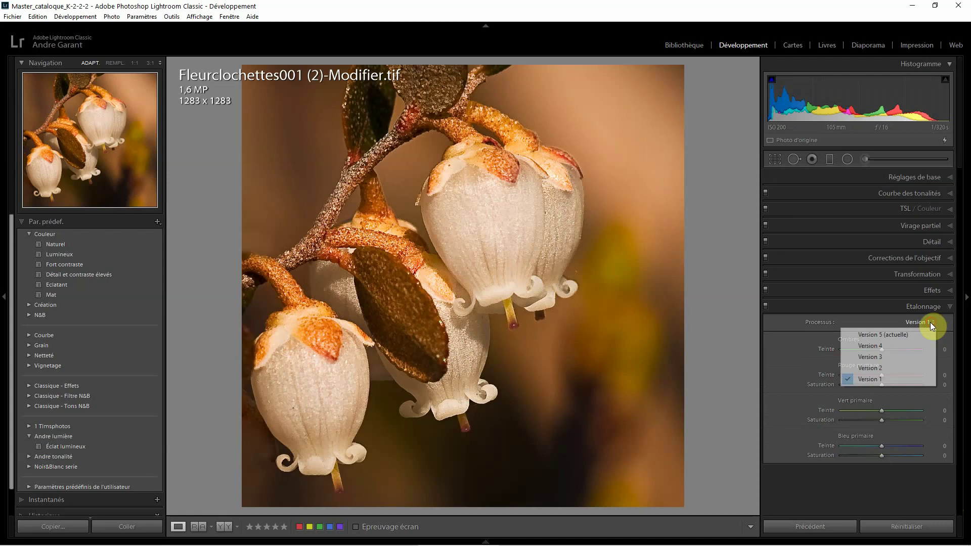
pyautogui.click(916, 334)
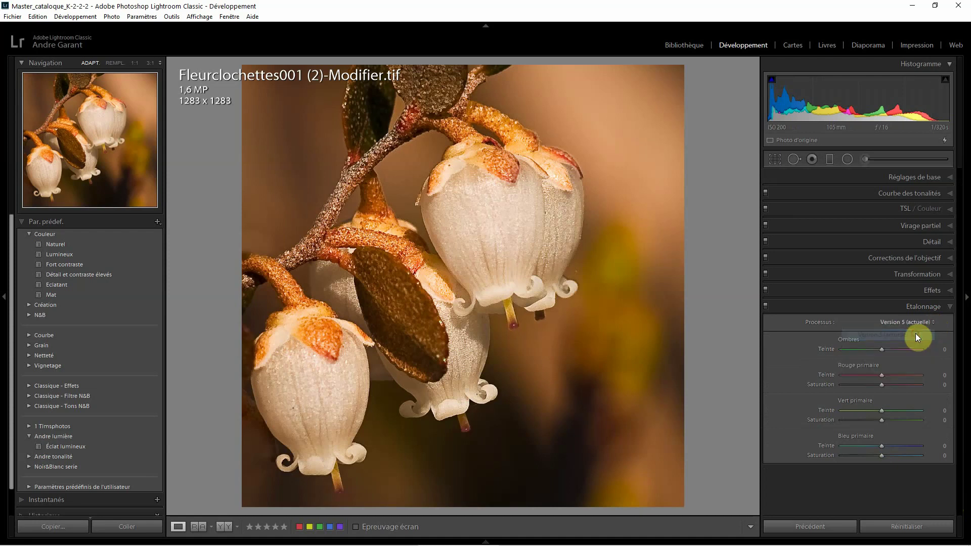
pyautogui.click(951, 178)
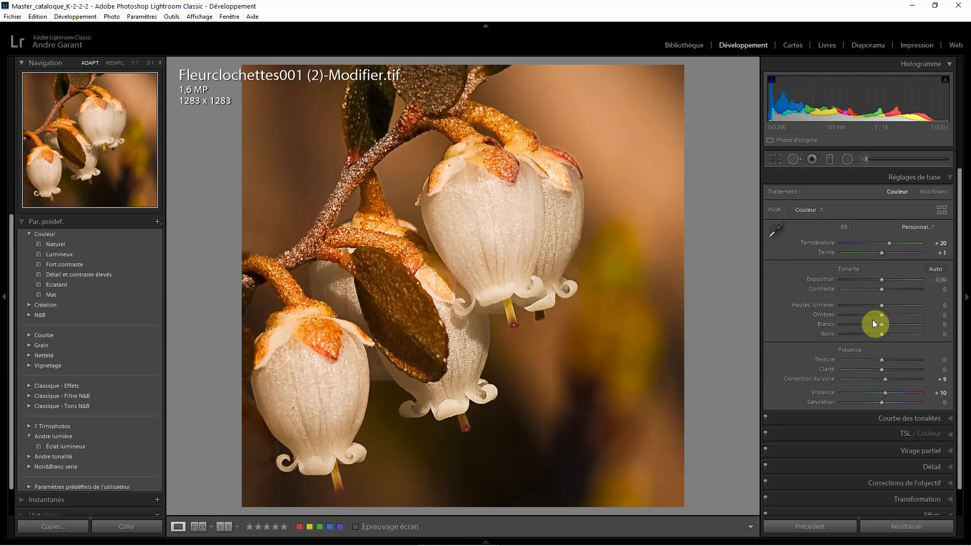
pyautogui.scroll(-1, 873, 320)
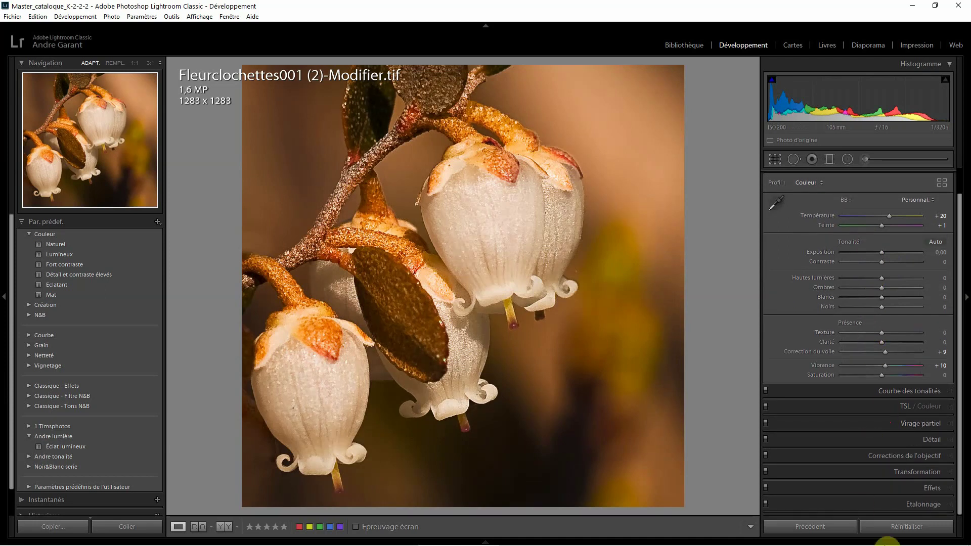
# Reset all of the photo's develop adjustments and apply the Éclat lumineux preset.
pyautogui.click(911, 526)
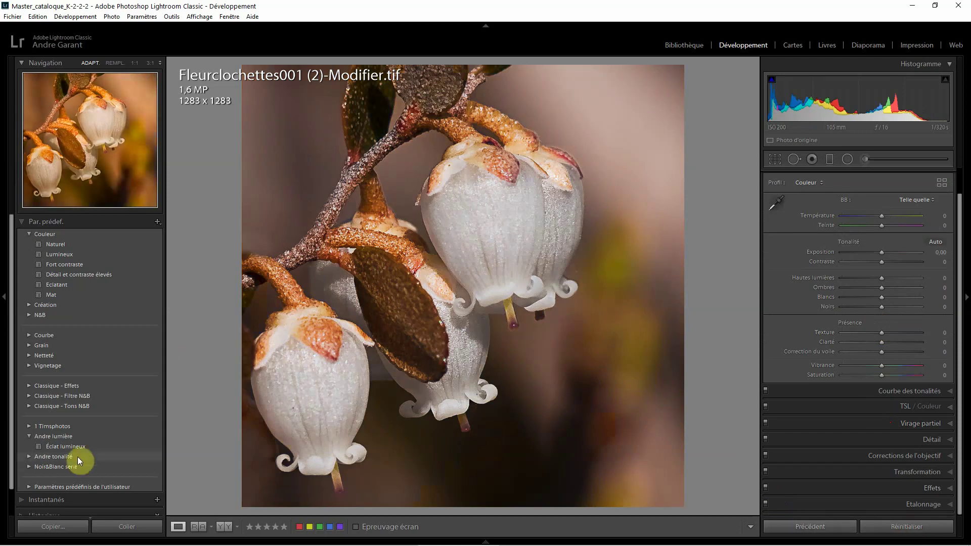
pyautogui.click(65, 447)
pyautogui.click(64, 448)
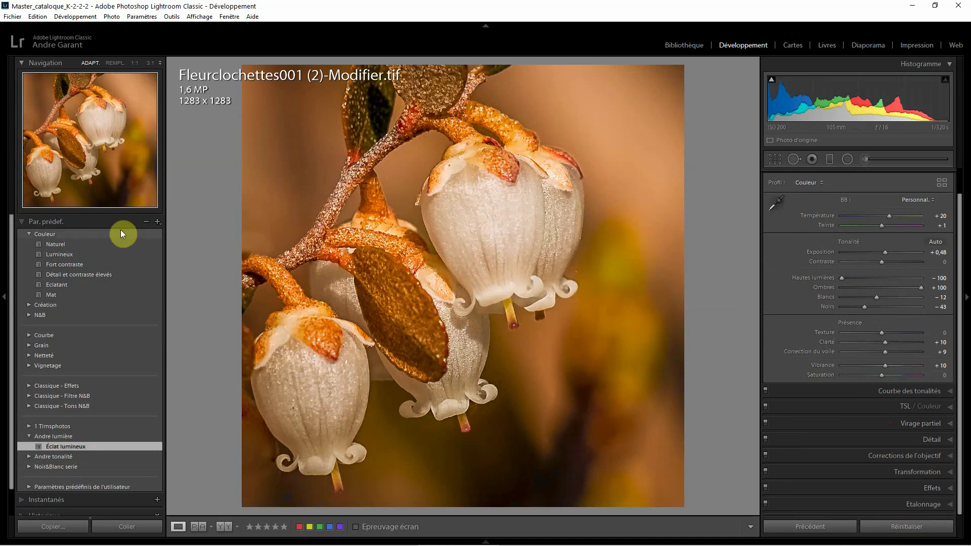
# Start a new develop preset from the current adjustments and name it tuto01.
pyautogui.click(158, 222)
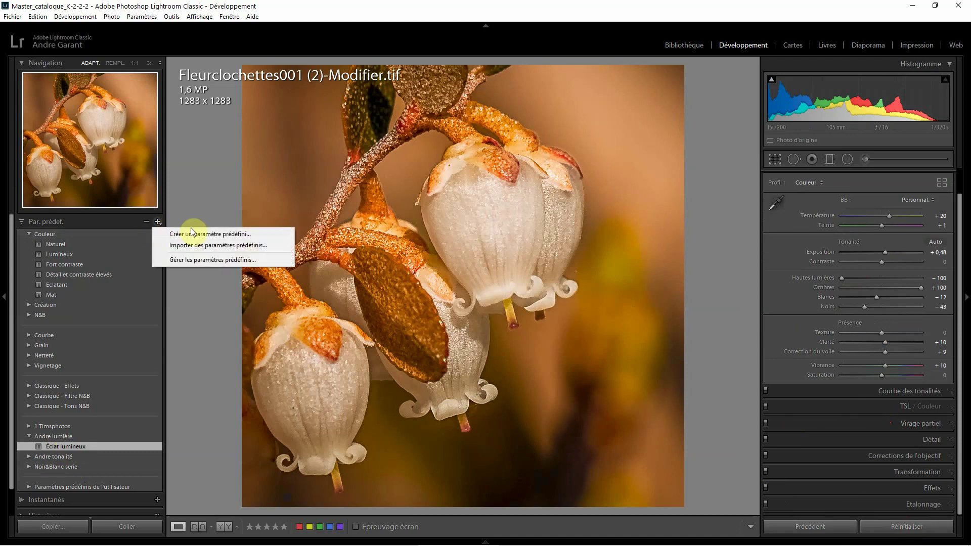
pyautogui.click(216, 234)
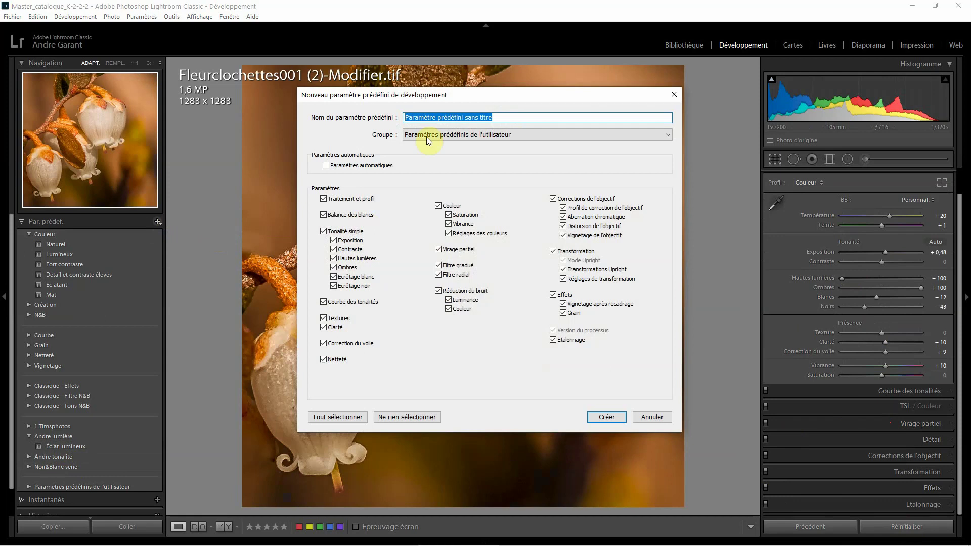
pyautogui.write('t')
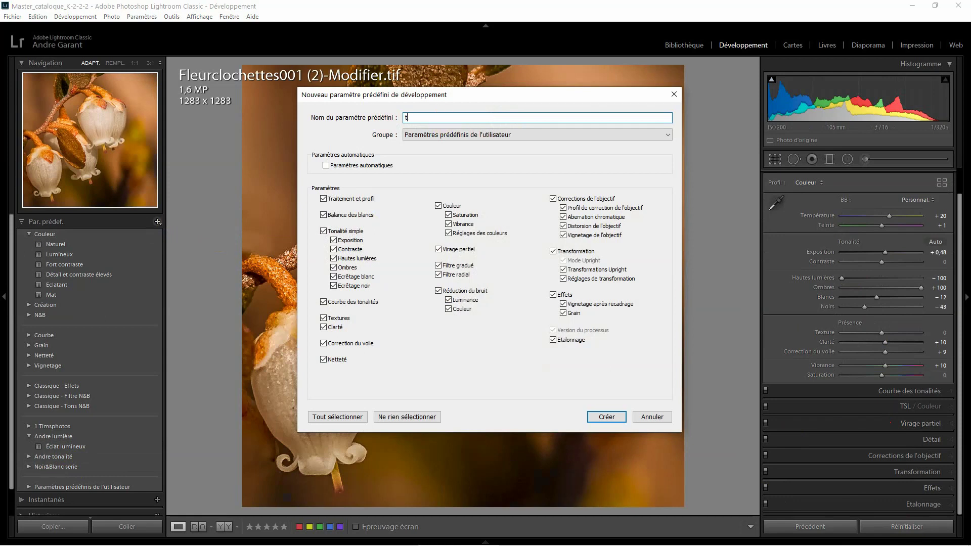
pyautogui.write('uto01')
# Create the preset in a new group named Tuto with all settings included.
pyautogui.click(668, 135)
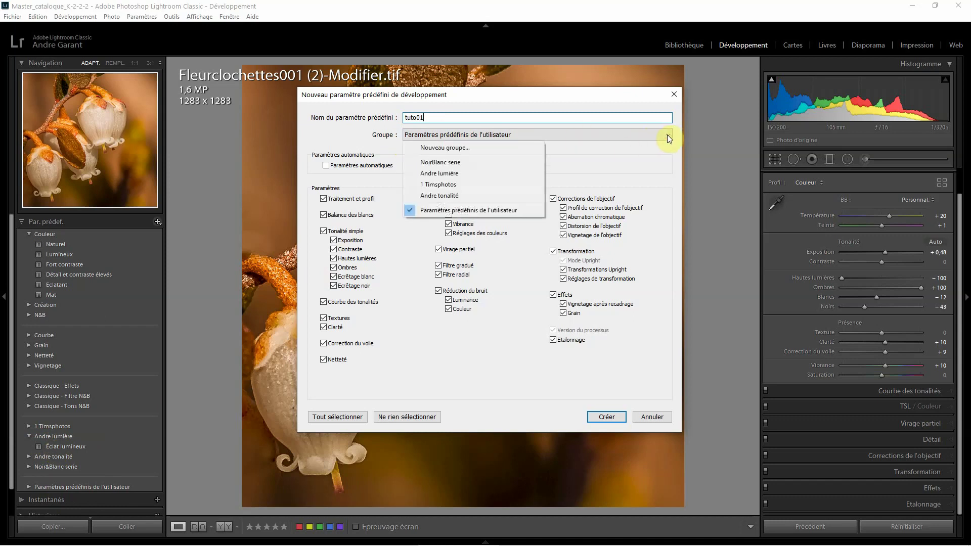
pyautogui.click(508, 148)
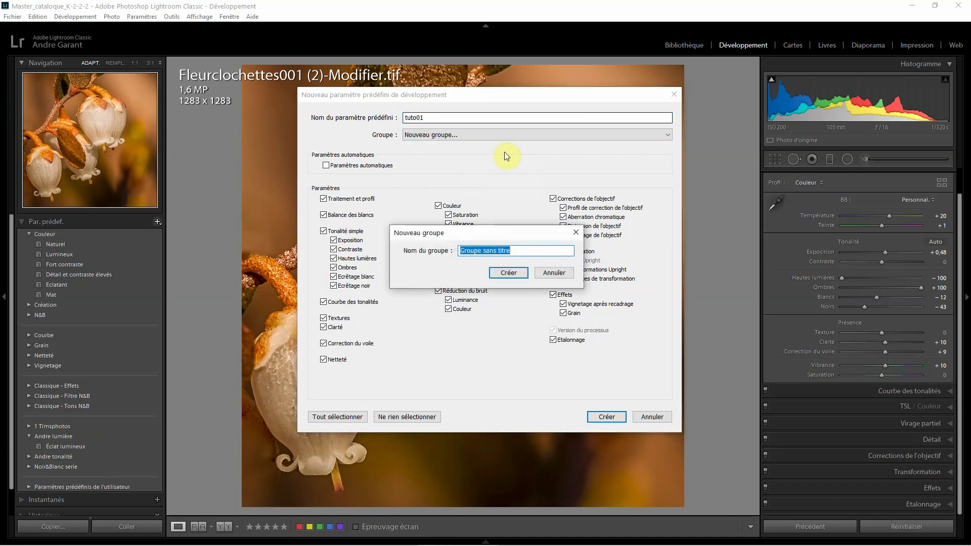
pyautogui.write('Tuto')
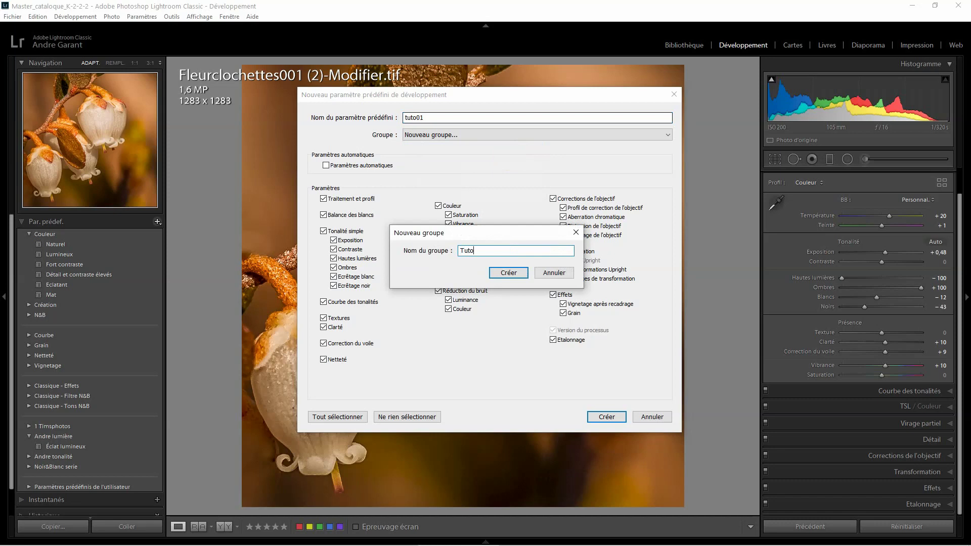
pyautogui.click(511, 275)
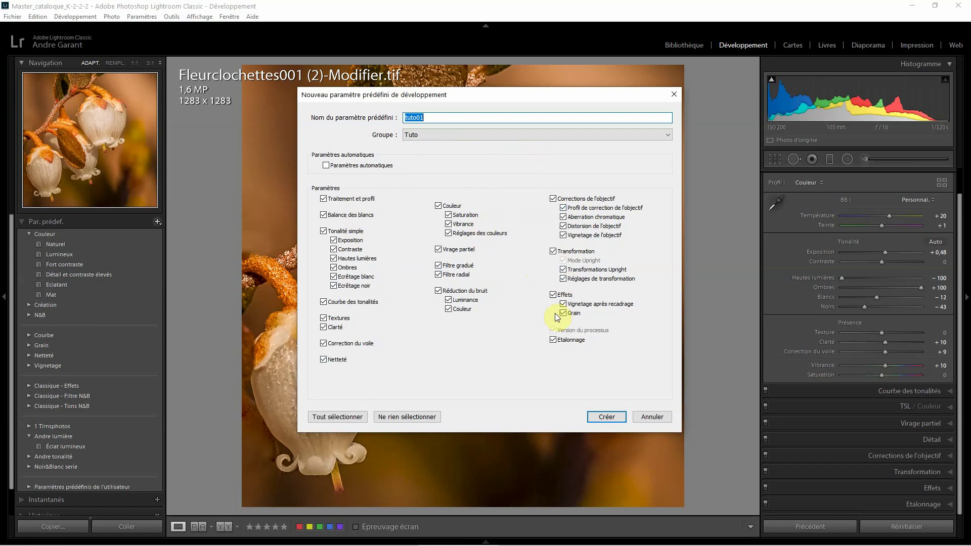
pyautogui.click(340, 422)
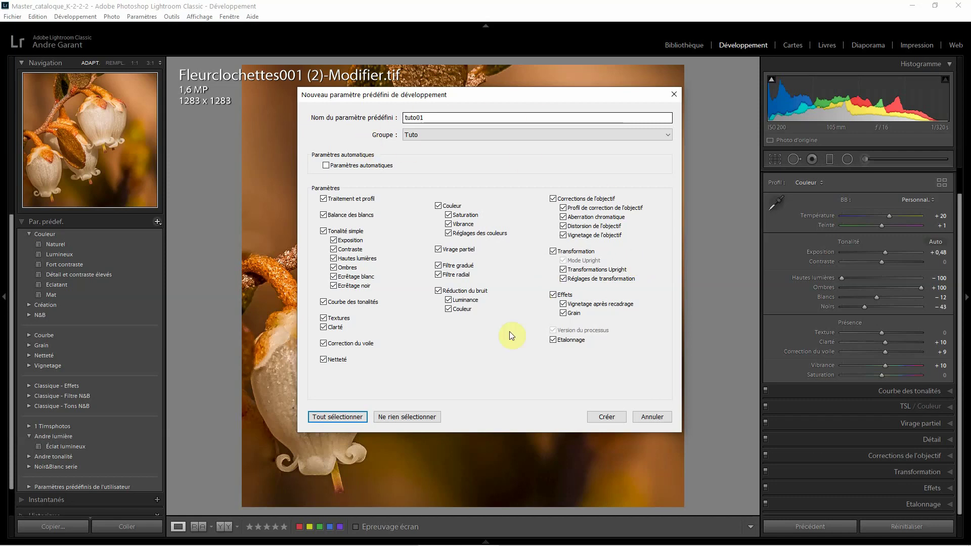
pyautogui.click(608, 416)
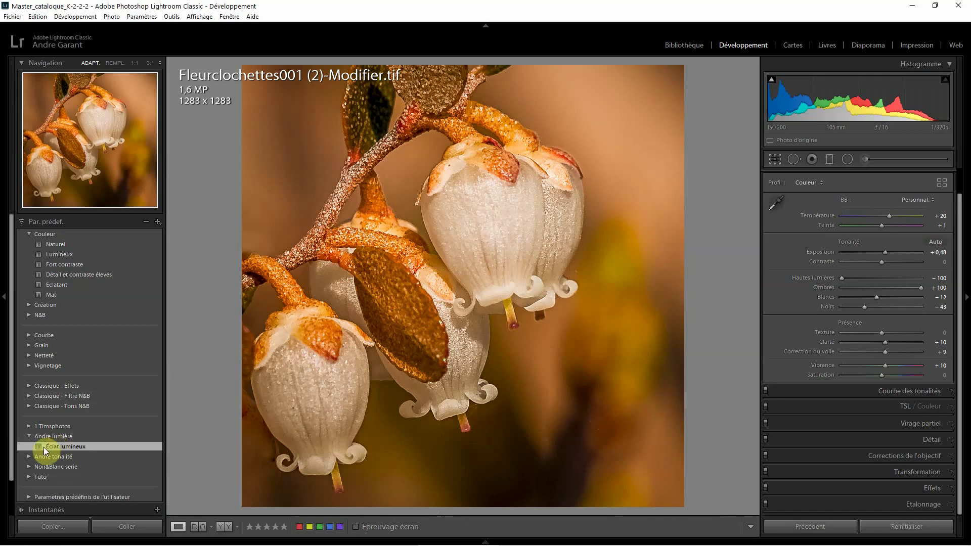
# Reset the photo's adjustments and apply the tuto01 preset from the Tuto group.
pyautogui.click(29, 476)
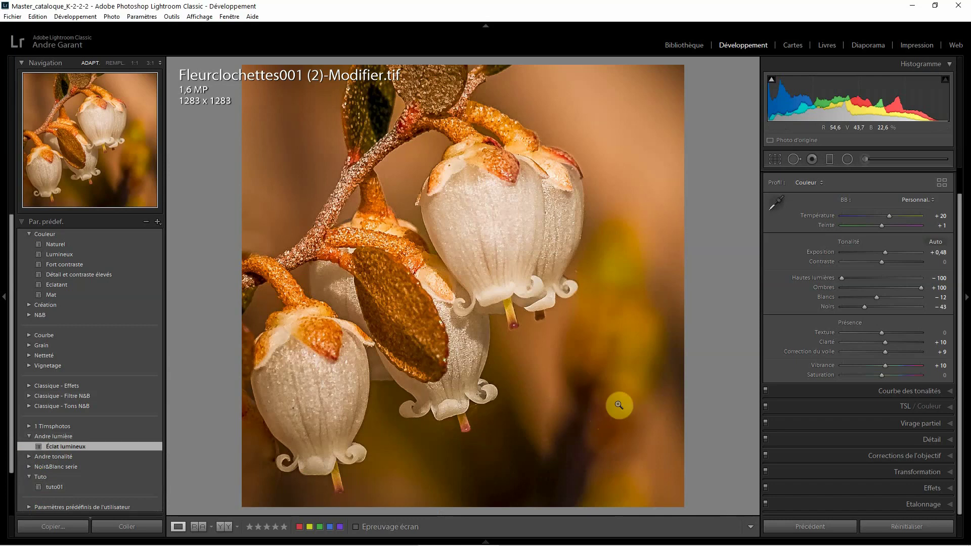
pyautogui.click(894, 527)
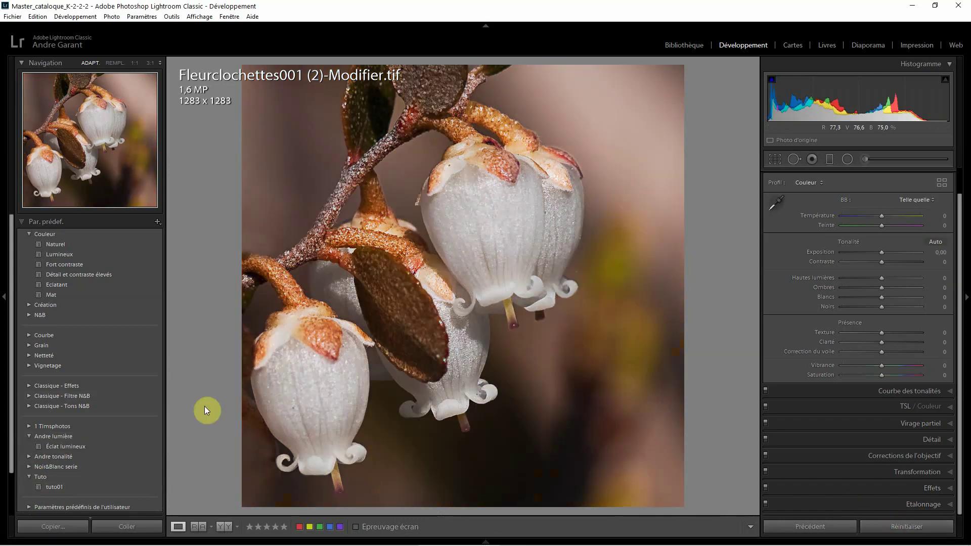
pyautogui.click(51, 486)
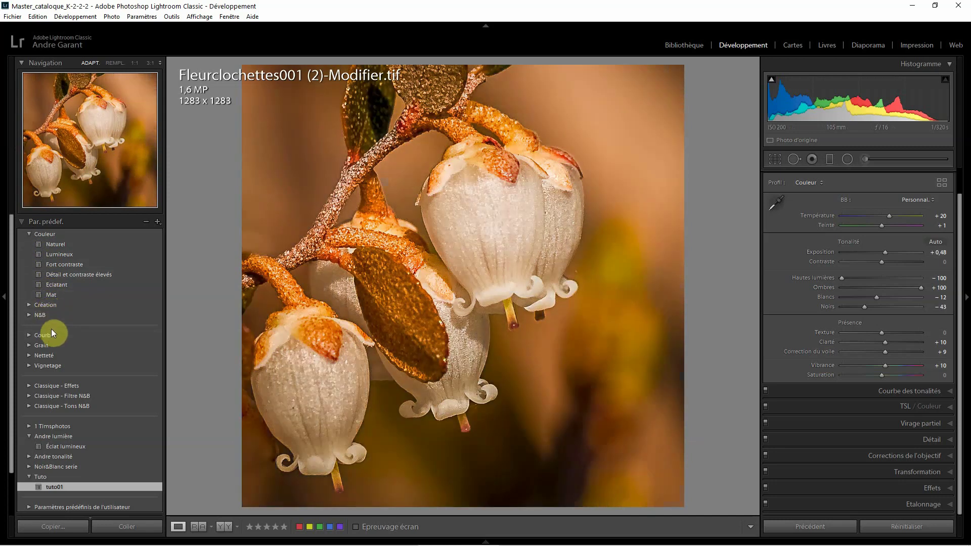
# Show the available Vignetage presets and set the photo's Texture to +57.
pyautogui.click(29, 366)
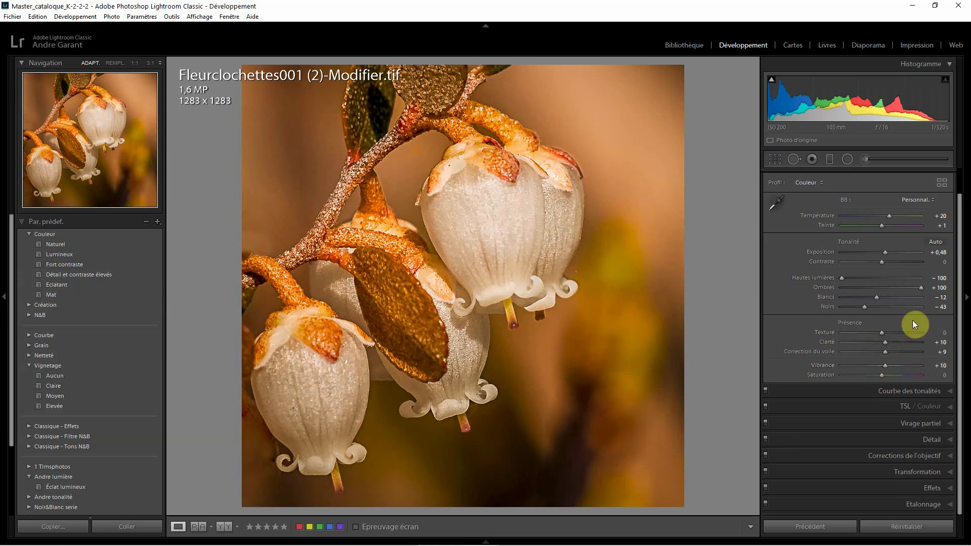
pyautogui.moveTo(906, 333)
pyautogui.mouseDown()
pyautogui.moveTo(876, 335)
pyautogui.moveTo(903, 331)
pyautogui.mouseUp()
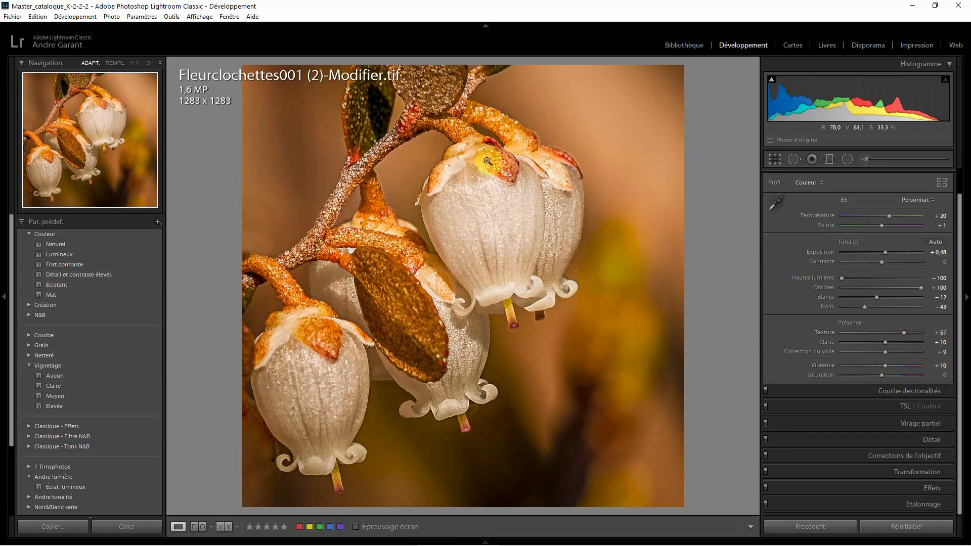
# Reset the photo's Texture adjustment to its default value of 0.
pyautogui.click(942, 340)
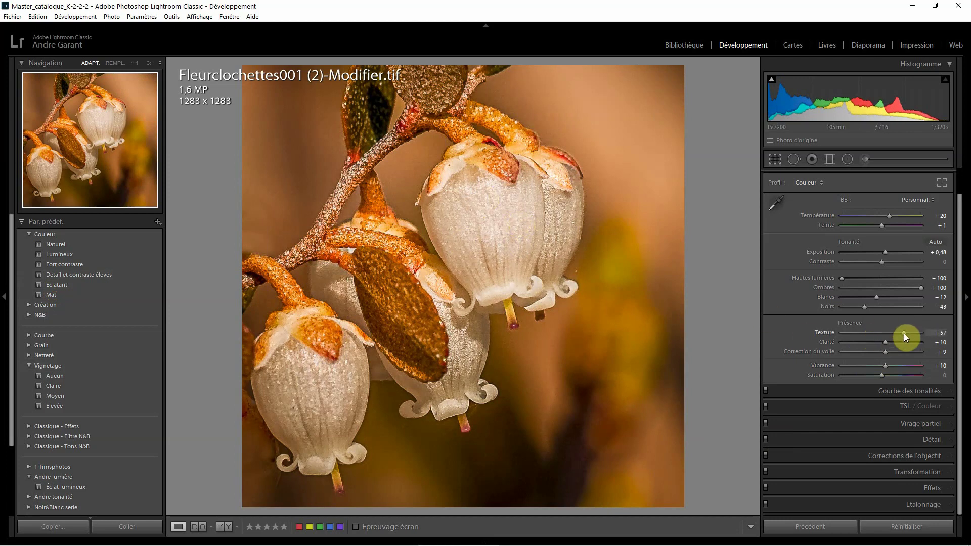
pyautogui.doubleClick(904, 333)
# Show the options for managing develop presets, view the preset import dialog and close it without importing a file.
pyautogui.click(158, 222)
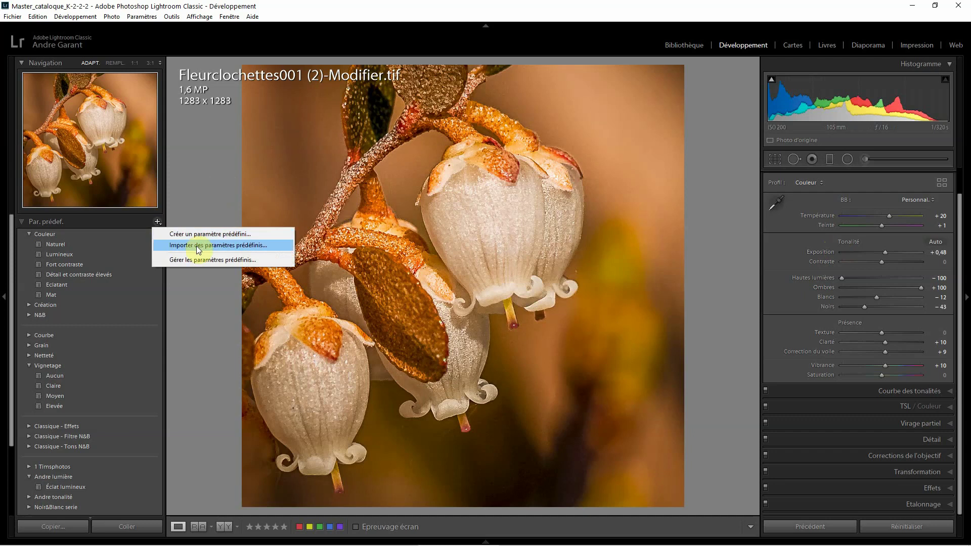
pyautogui.click(46, 341)
pyautogui.rightClick(48, 337)
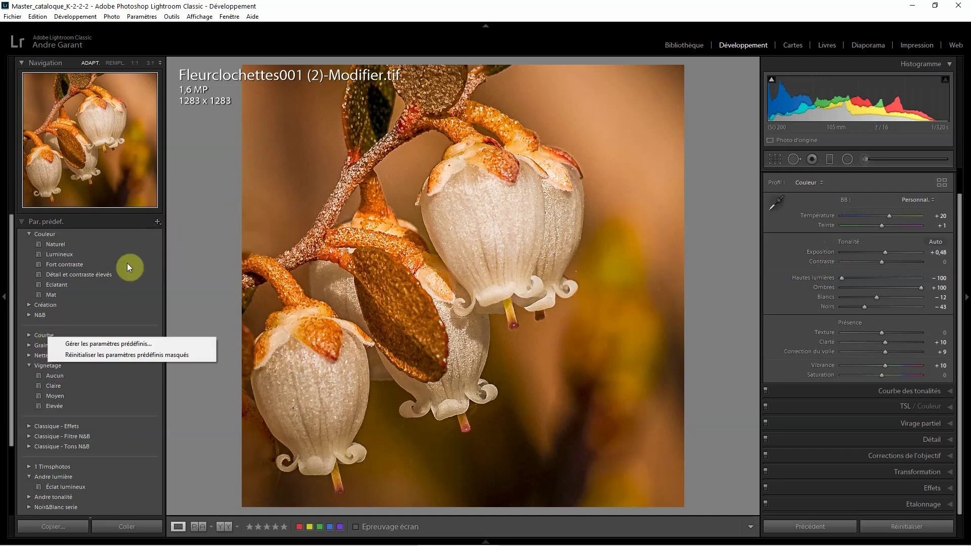
pyautogui.click(155, 223)
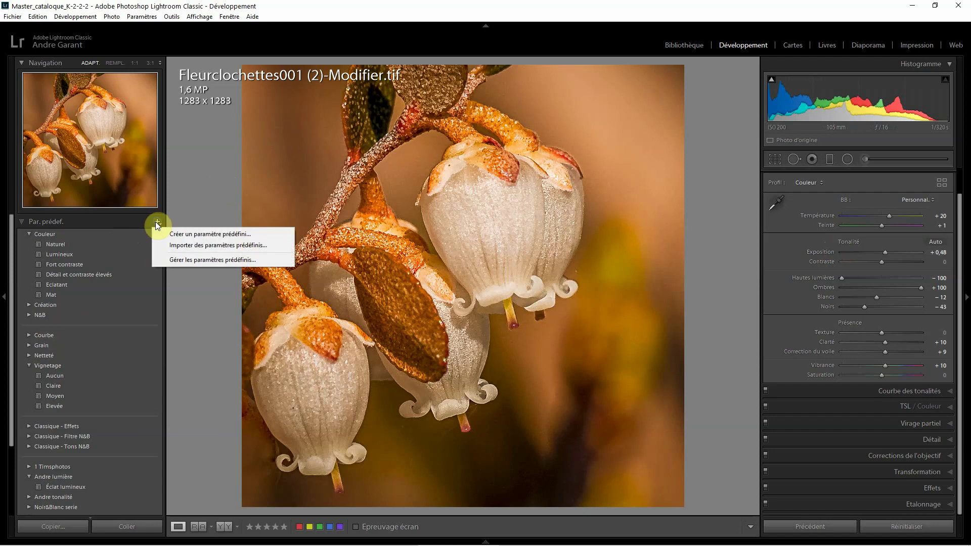
pyautogui.click(219, 248)
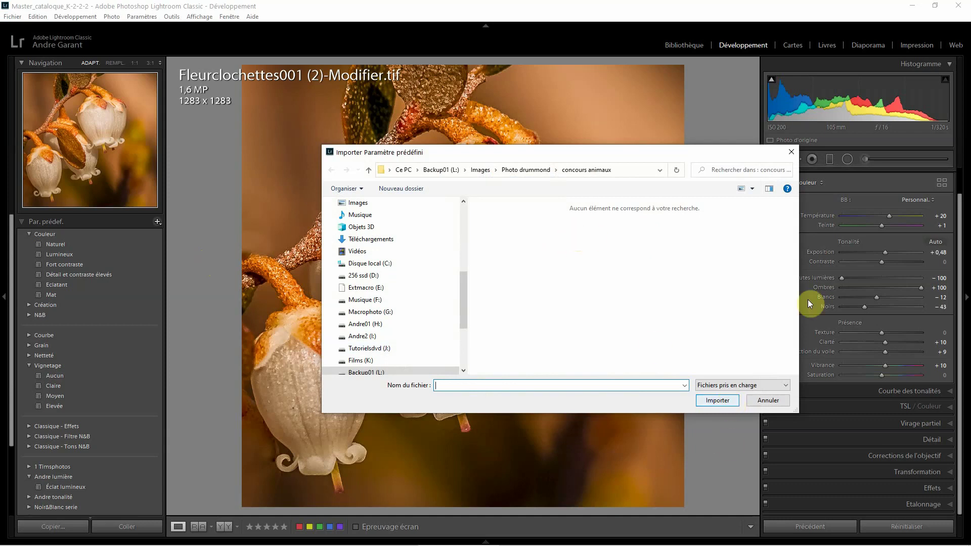
pyautogui.click(793, 152)
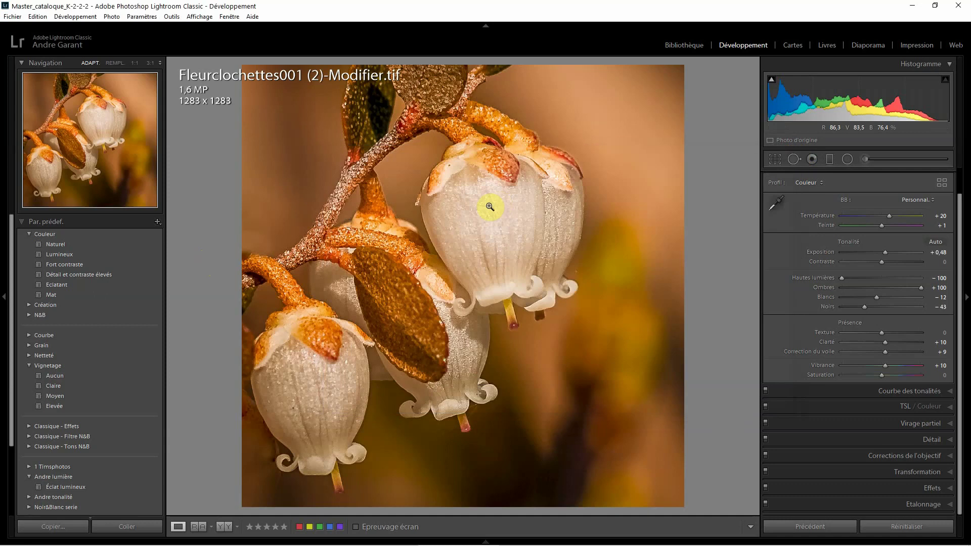